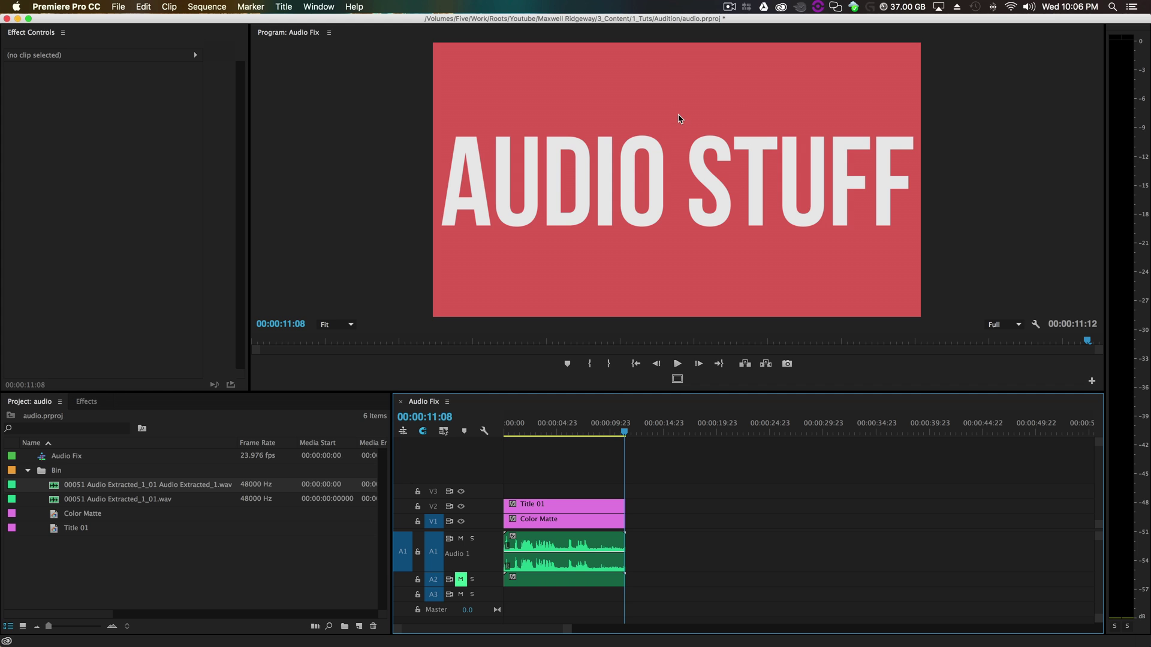
- Select the dialogue clip on A1 and play the sequence to hear it
{"action": "left_click", "coordinate": [570, 544]}
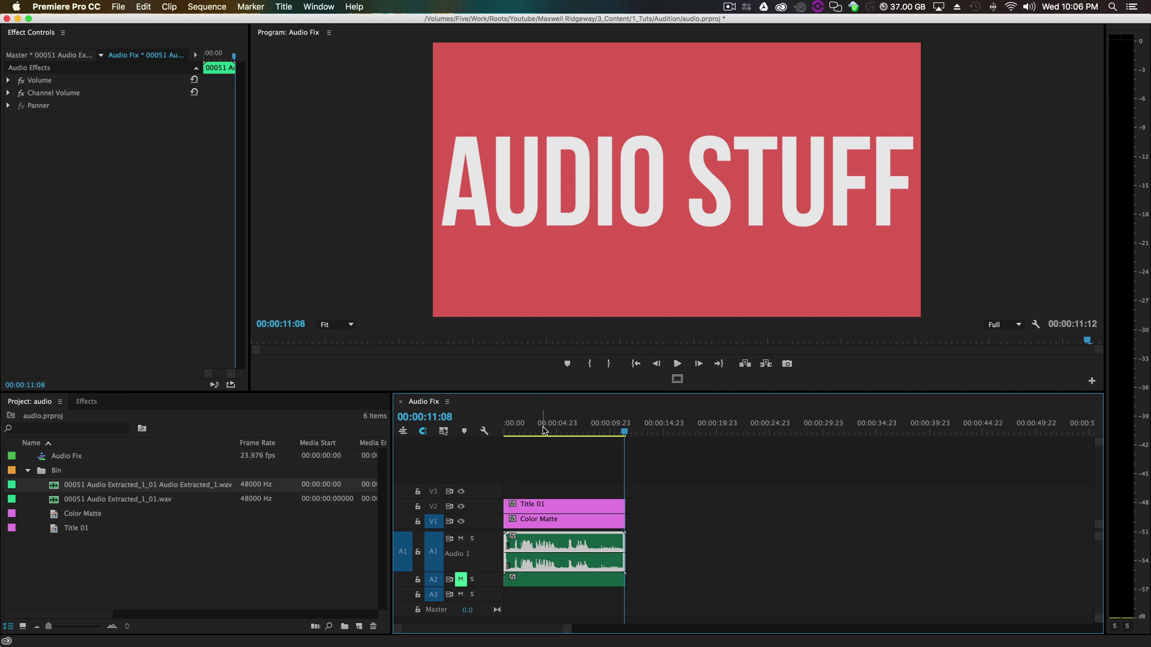
{"action": "key", "text": "space"}
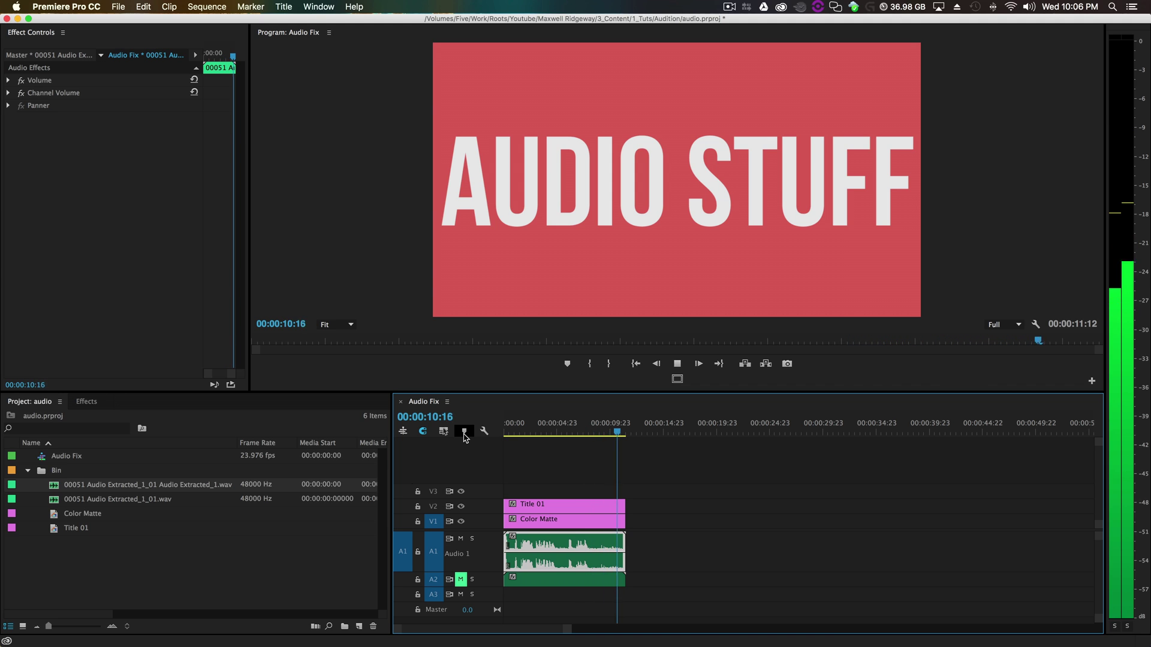
{"action": "key", "text": "space"}
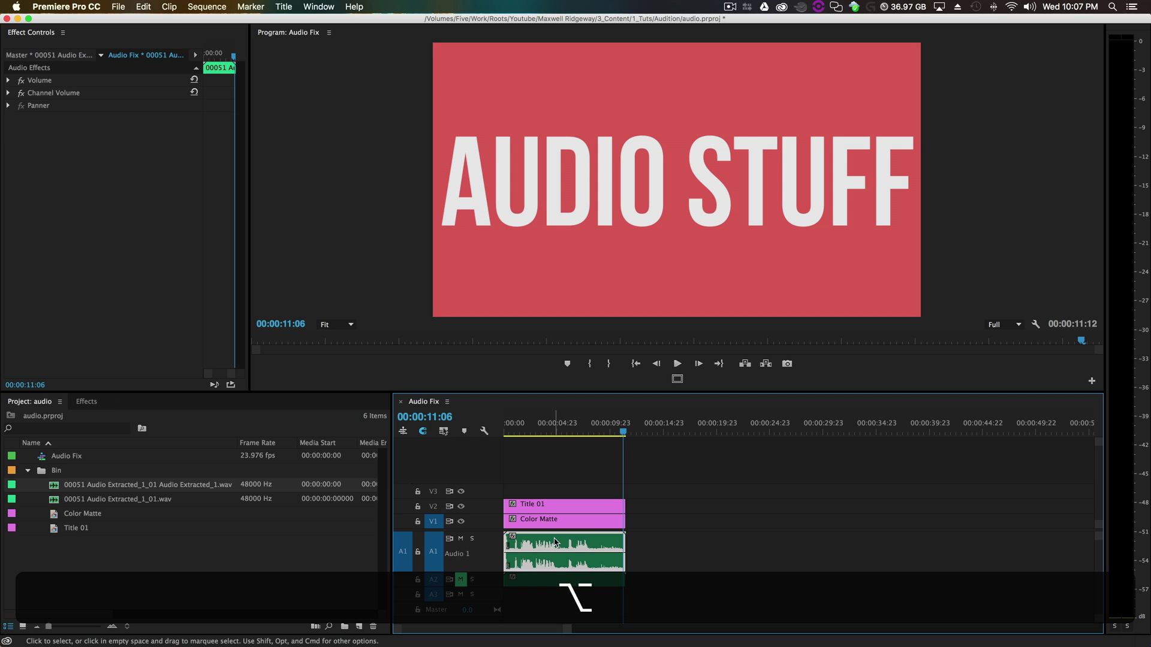
- Option-drag a copy of the dialogue clip onto A2 and choose Edit Clip in Adobe Audition
{"action": "left_click_drag", "start_coordinate": [555, 543], "coordinate": [554, 592]}
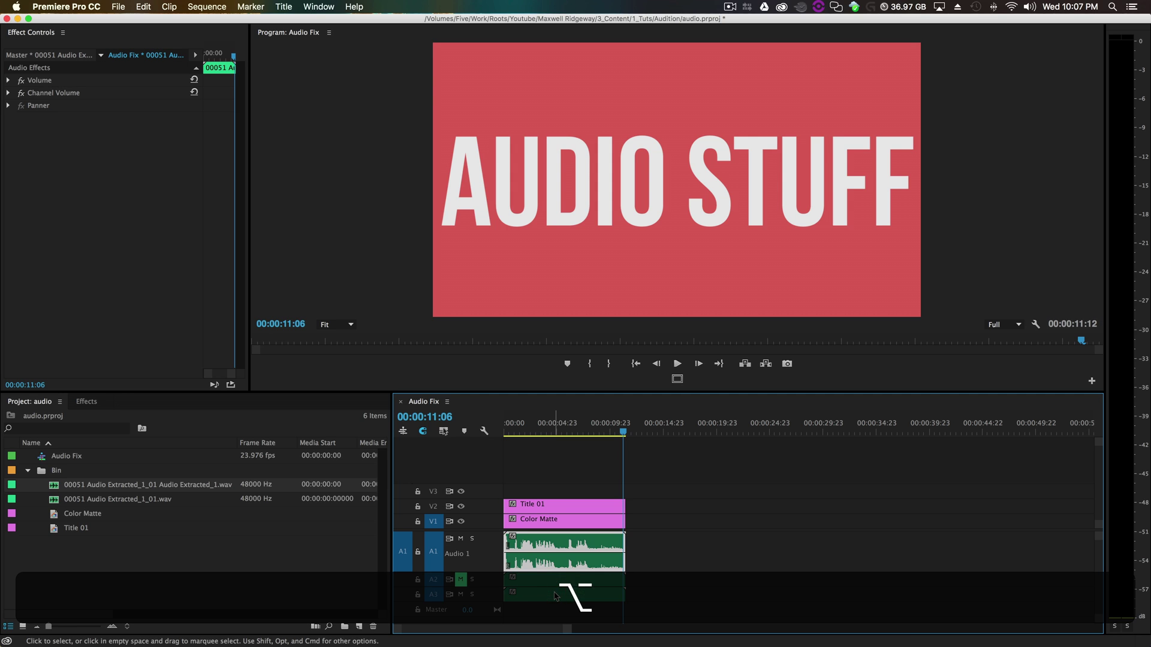
{"action": "key", "text": "super+z"}
{"action": "left_click_drag", "start_coordinate": [551, 543], "coordinate": [547, 592]}
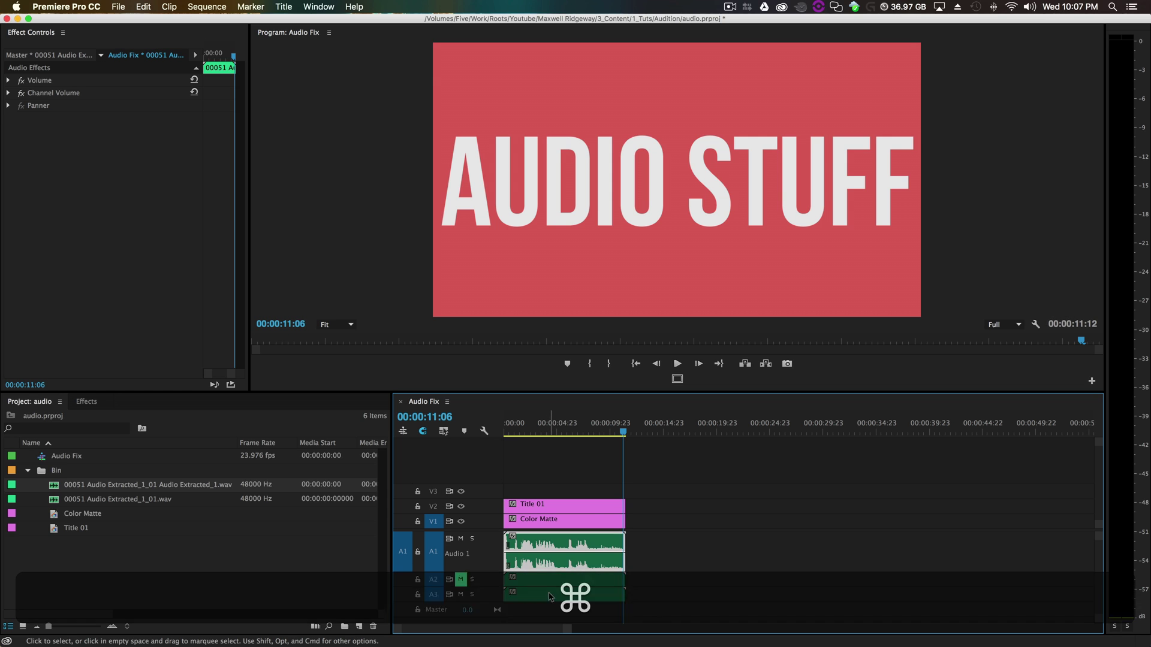
{"action": "key", "text": "super+z"}
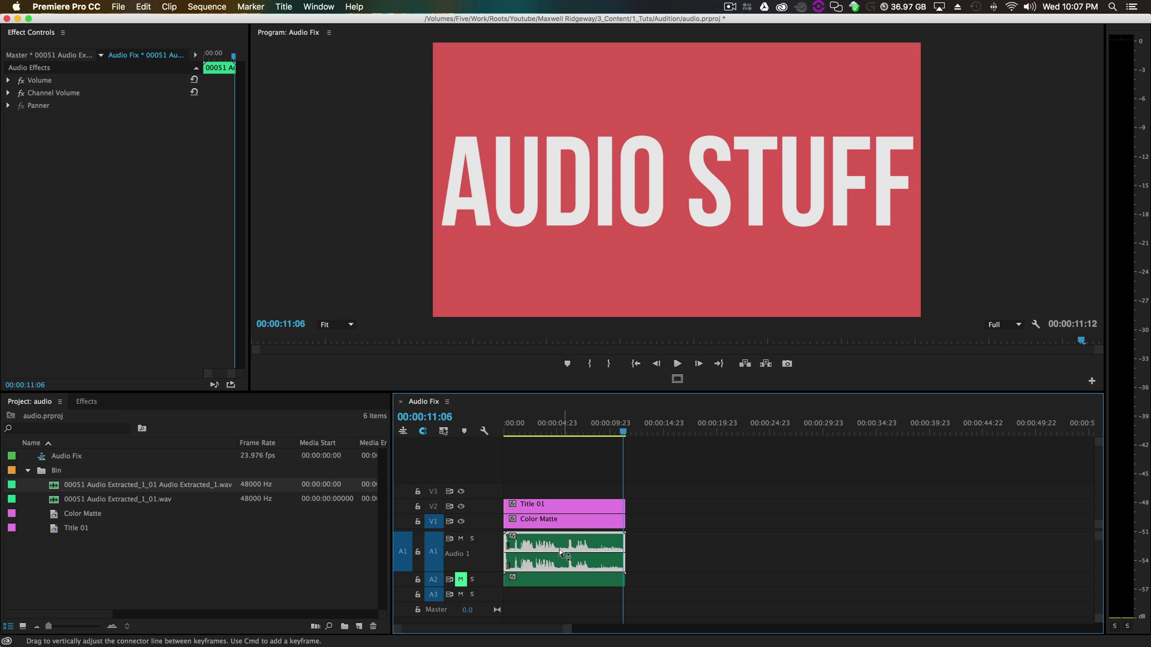
{"action": "left_click_drag", "start_coordinate": [563, 543], "coordinate": [557, 584]}
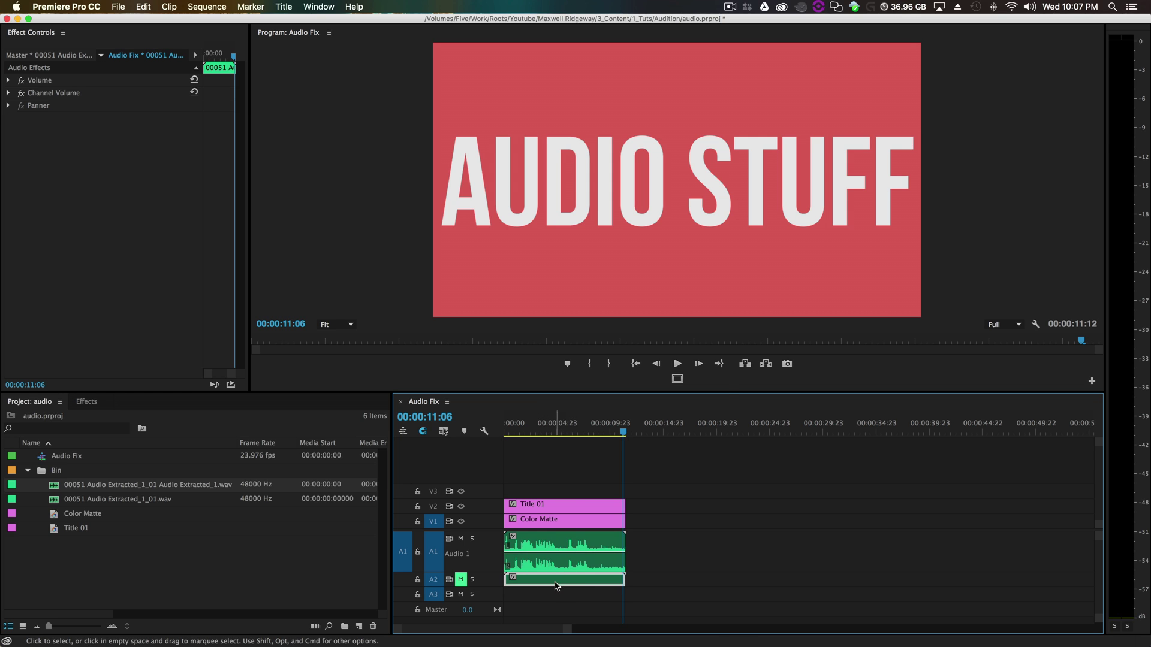
{"action": "right_click", "coordinate": [552, 581]}
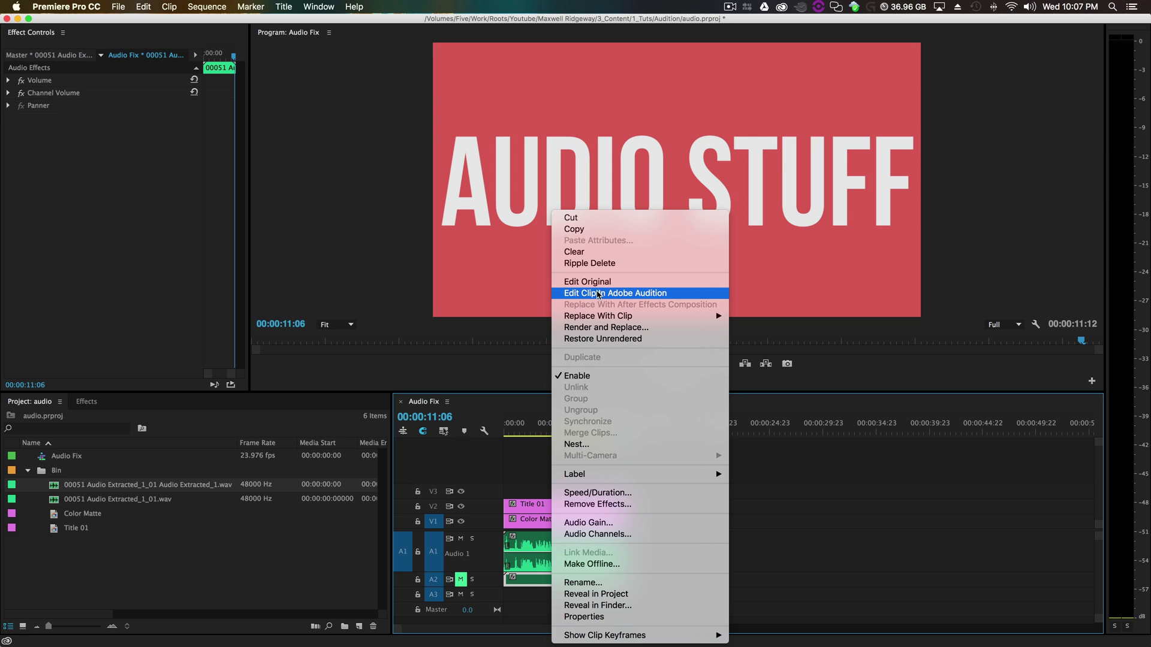
{"action": "left_click", "coordinate": [862, 458]}
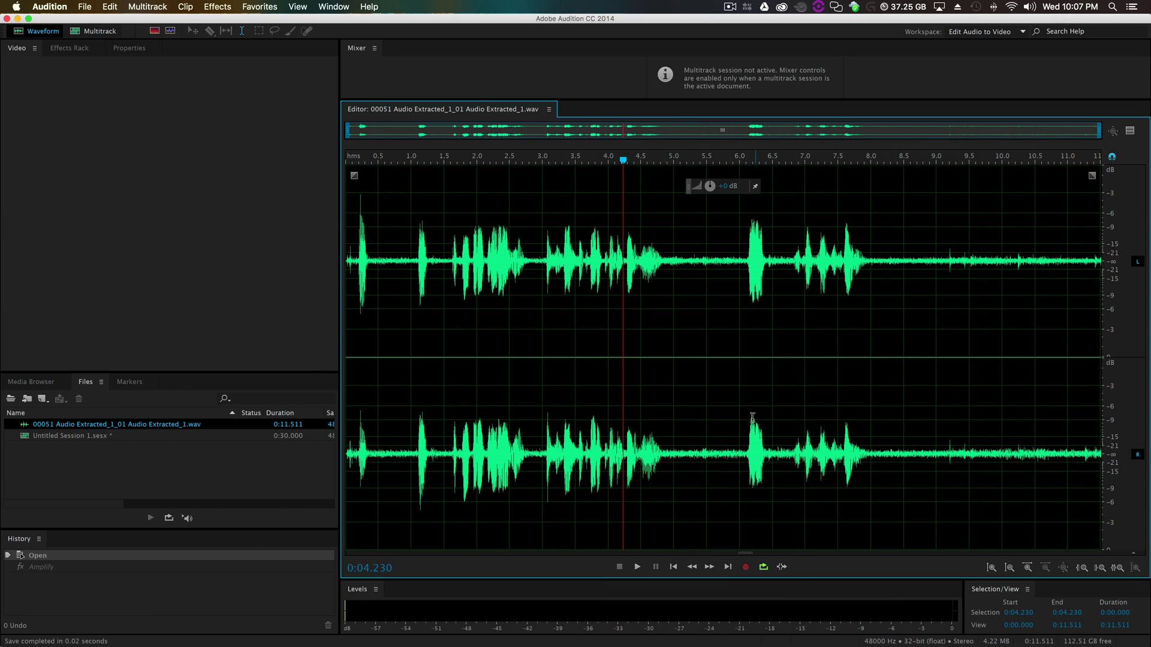
{"action": "left_click_drag", "start_coordinate": [387, 259], "coordinate": [346, 263]}
{"action": "left_click", "coordinate": [409, 271]}
{"action": "key", "text": "space"}
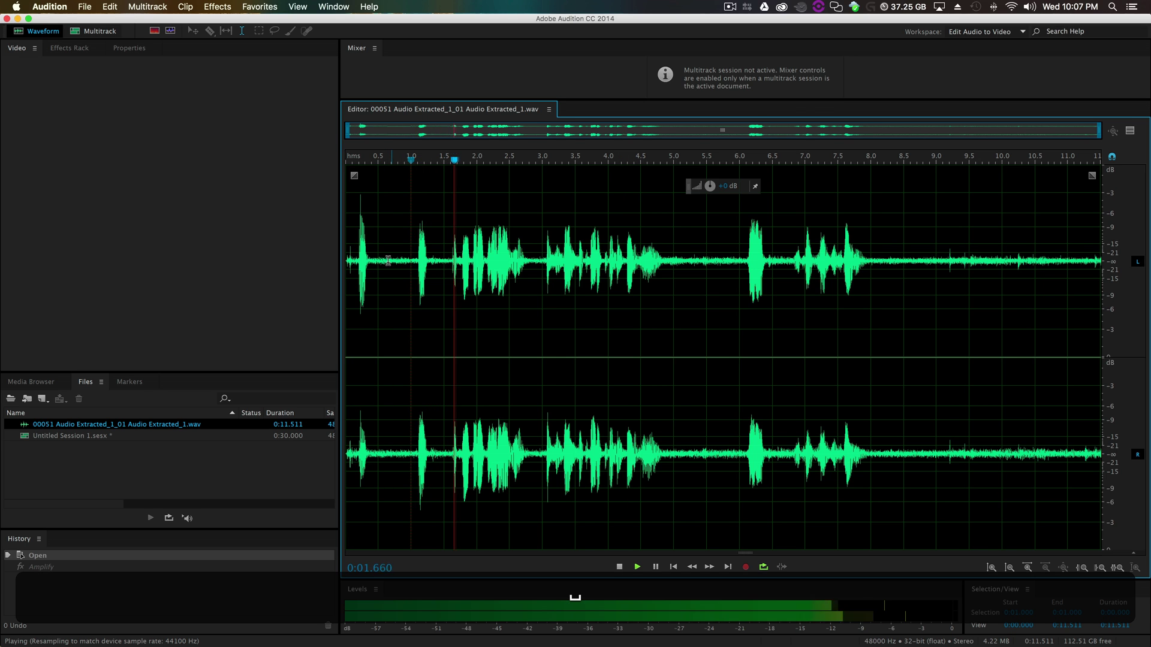
{"action": "key", "text": "space"}
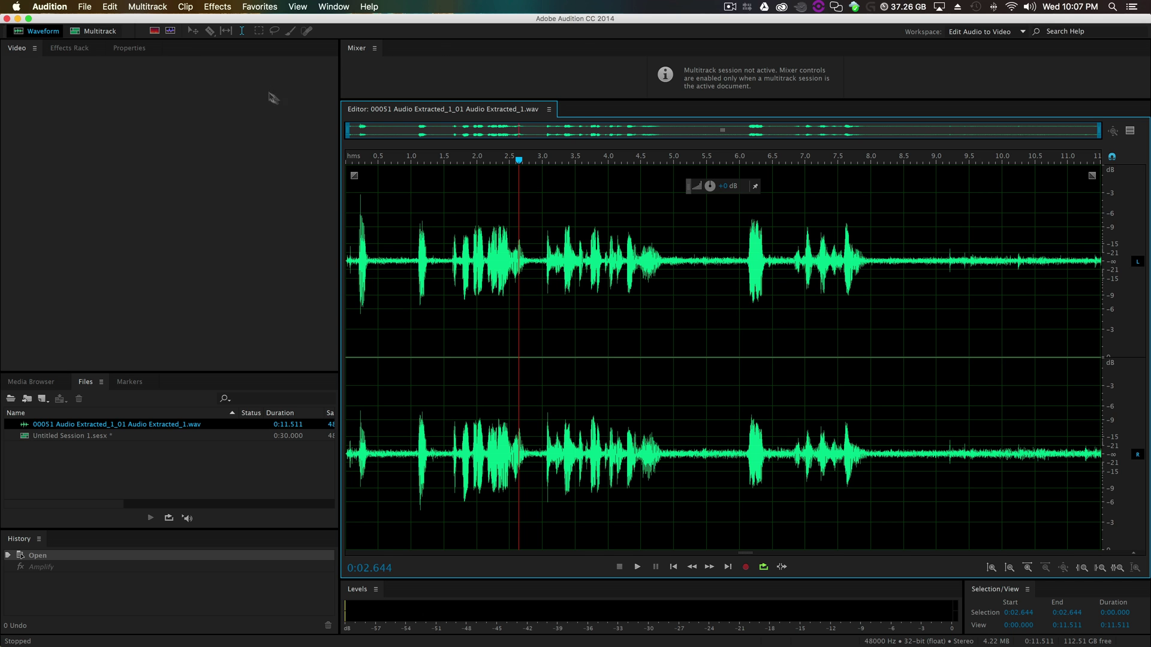
- Switch to the Classic workspace via Window > Workspace > Classic
{"action": "left_click", "coordinate": [333, 7]}
{"action": "mouse_move", "coordinate": [353, 21]}
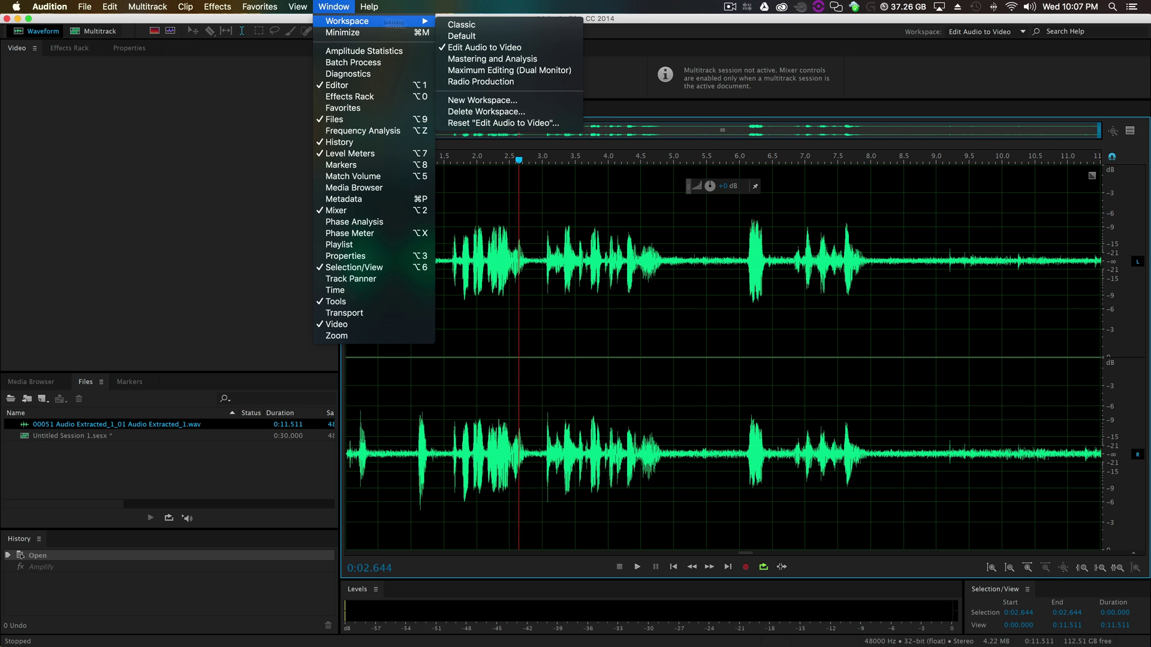
{"action": "left_click", "coordinate": [468, 26]}
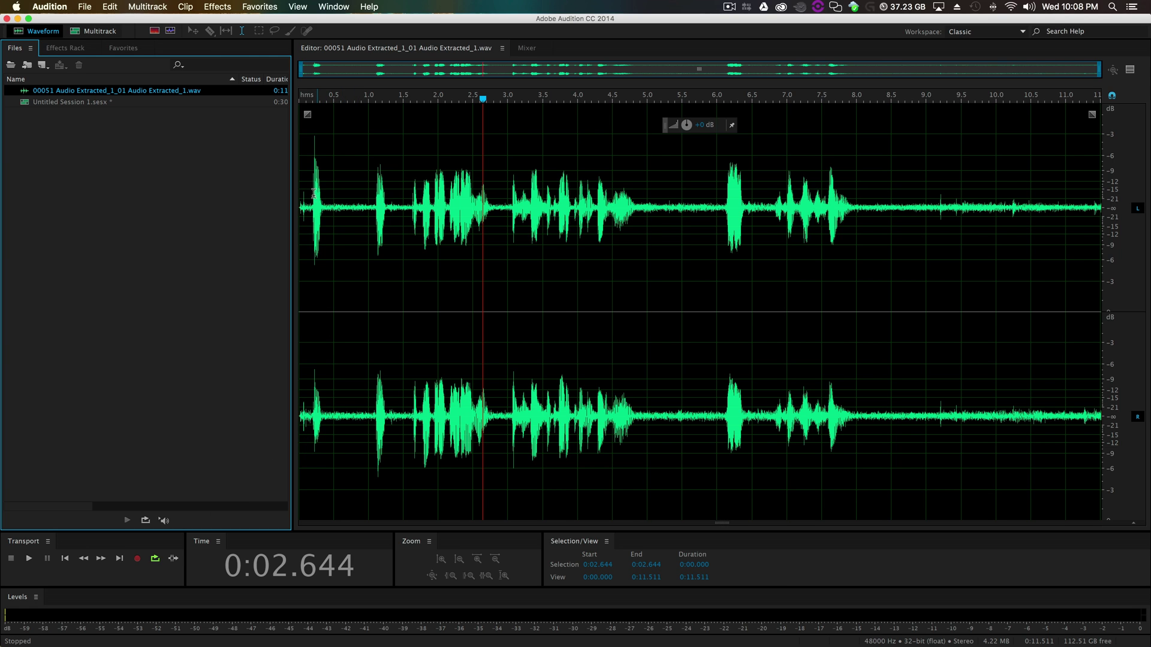
- Play the dialogue from about 4.86 seconds to hear the pause
{"action": "left_click", "coordinate": [638, 198]}
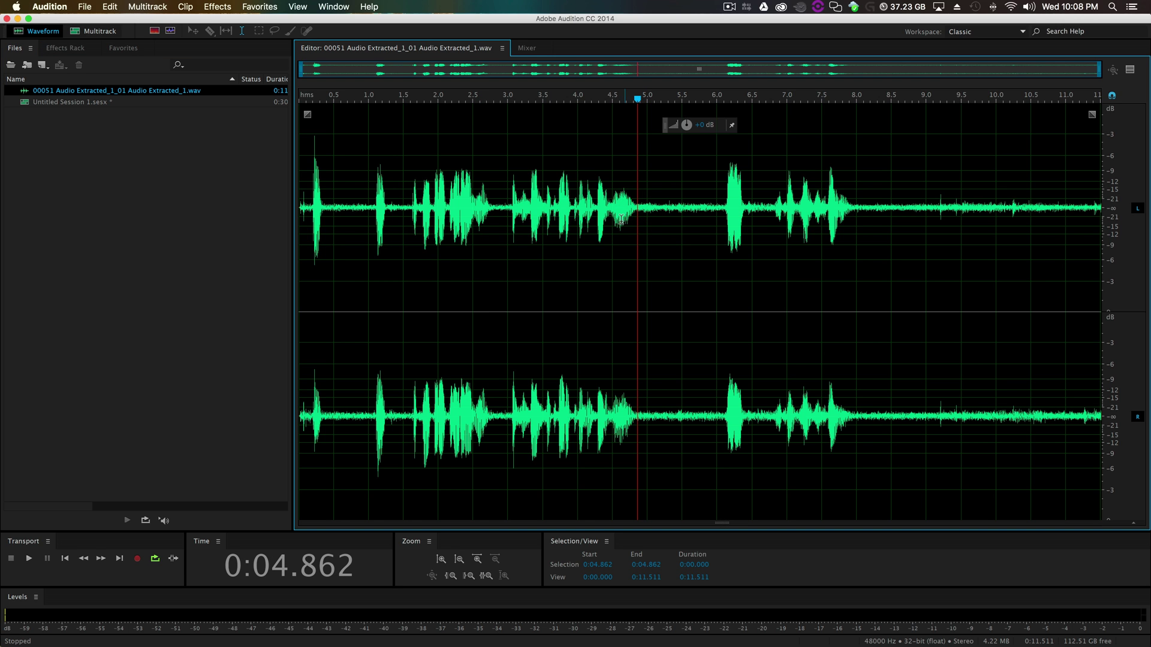
{"action": "key", "text": "space"}
{"action": "key", "text": "space"}
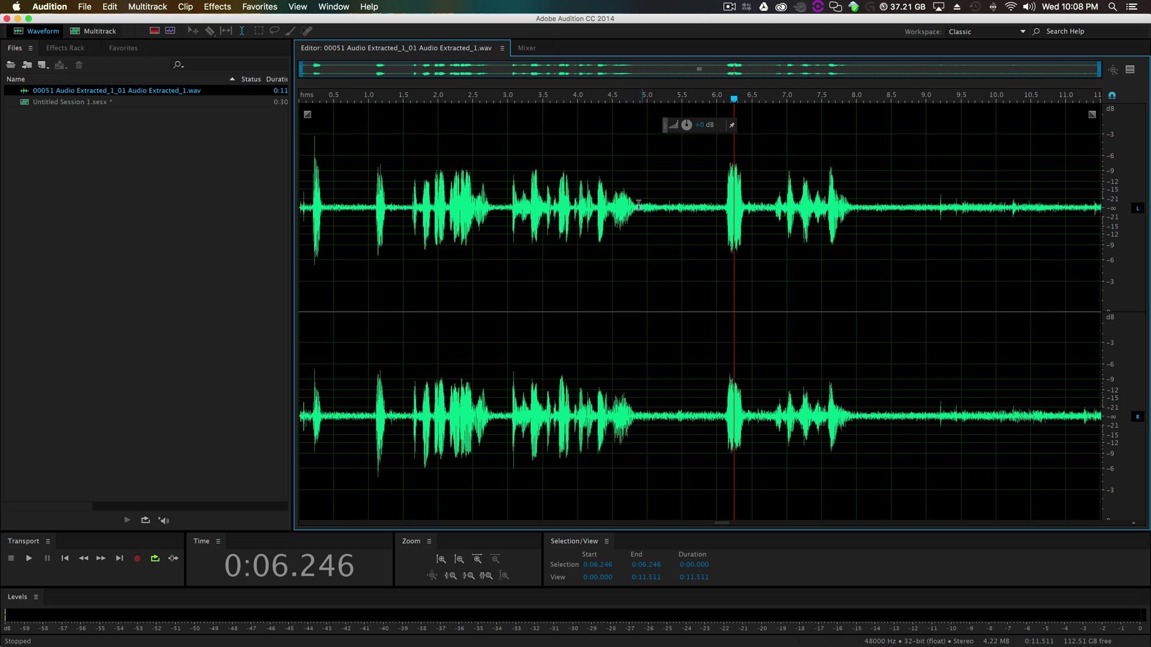
{"action": "left_click", "coordinate": [640, 207]}
{"action": "key", "text": "space"}
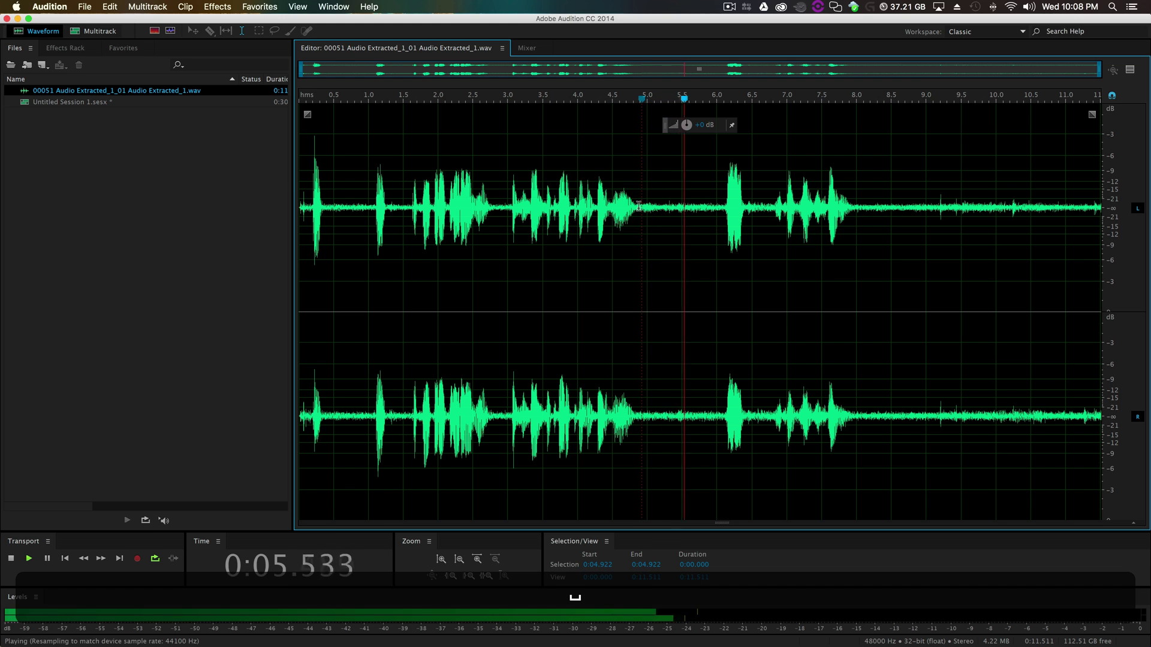
{"action": "key", "text": "space"}
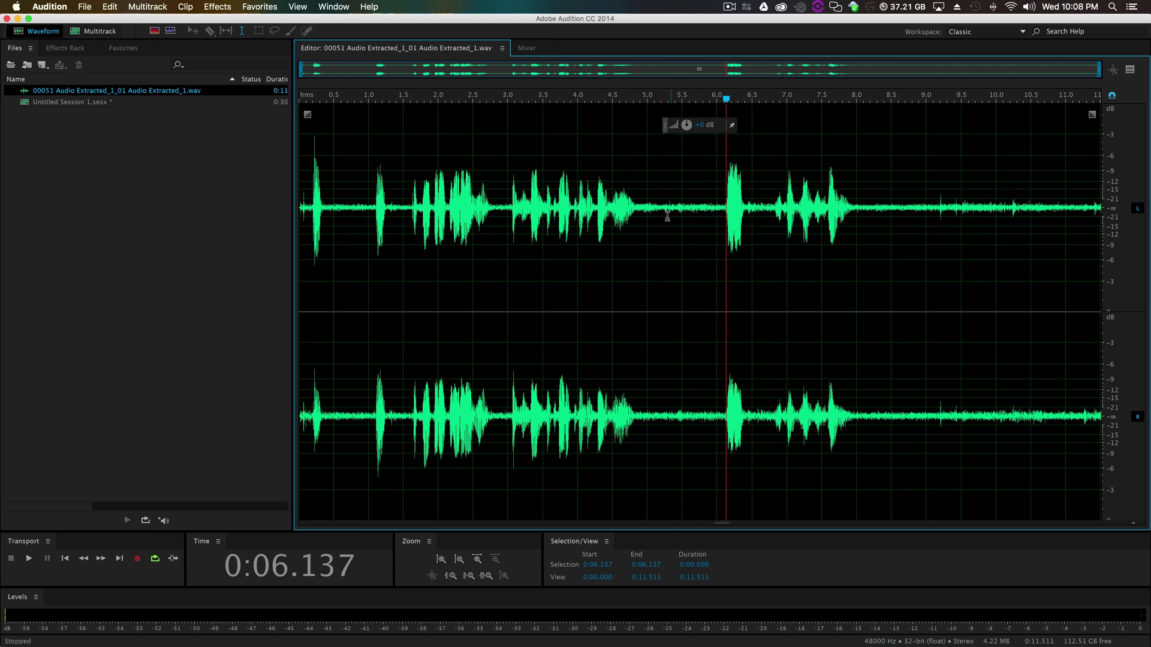
- Select and play candidate quiet stretches between 4.9 and 6.07 seconds
{"action": "left_click_drag", "start_coordinate": [640, 204], "coordinate": [665, 214]}
{"action": "key", "text": "space"}
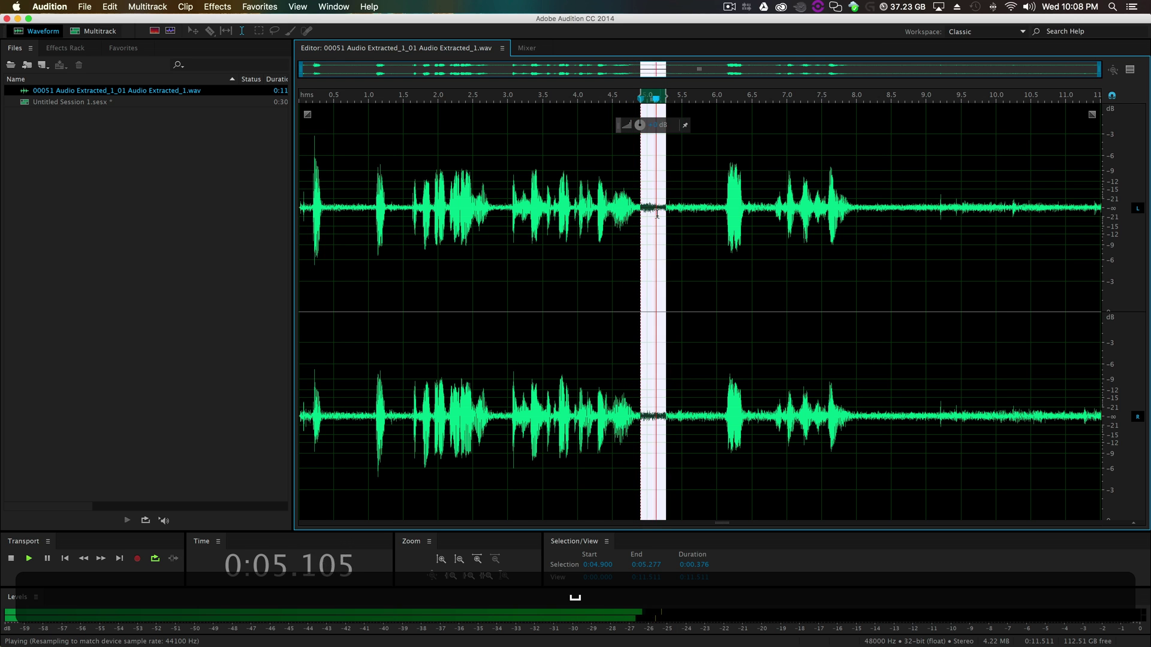
{"action": "key", "text": "space"}
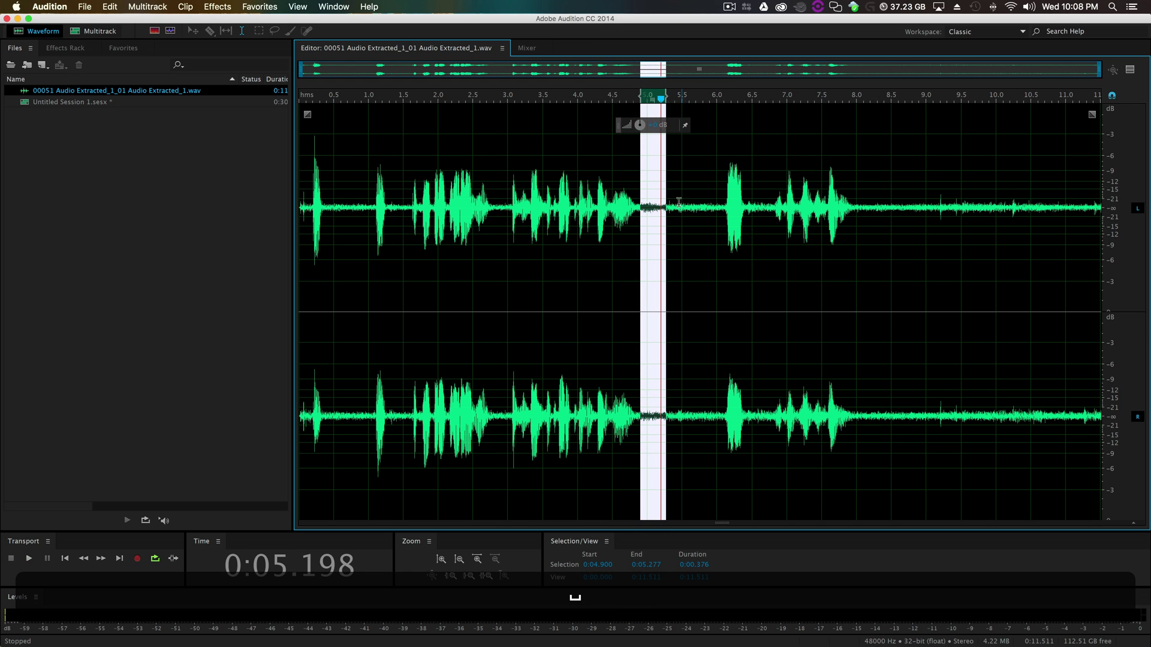
{"action": "left_click_drag", "start_coordinate": [681, 213], "coordinate": [721, 214]}
{"action": "key", "text": "space"}
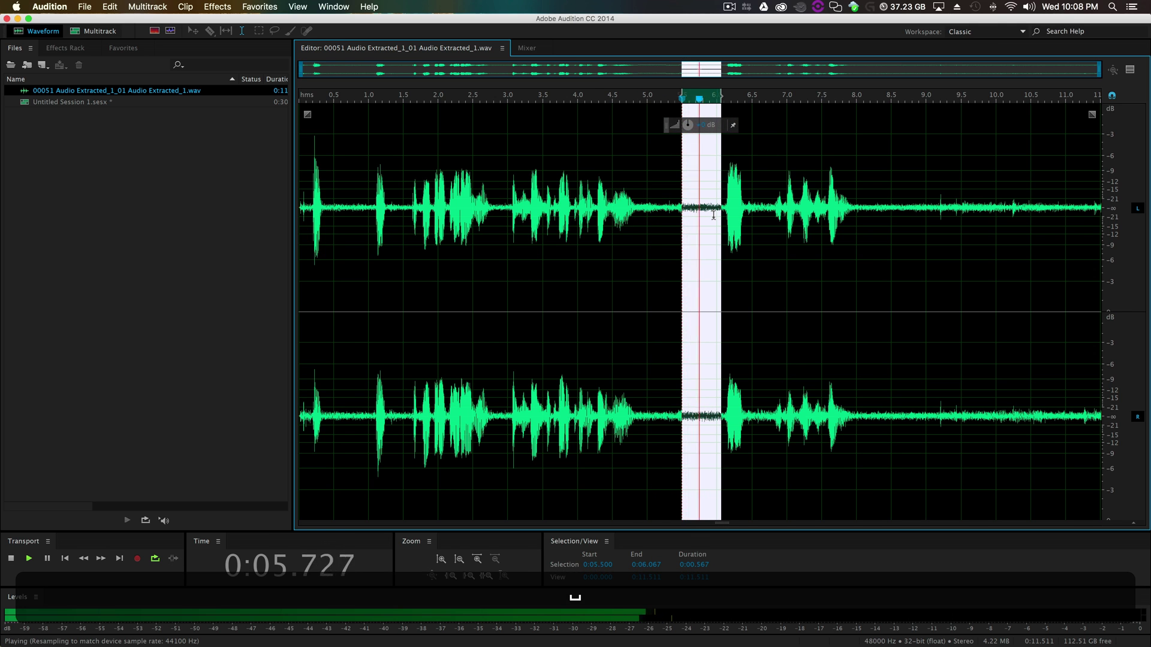
{"action": "key", "text": "space"}
{"action": "left_click", "coordinate": [662, 211]}
{"action": "key", "text": "space"}
{"action": "key", "text": "space"}
{"action": "left_click_drag", "start_coordinate": [667, 208], "coordinate": [672, 208]}
{"action": "key", "text": "space"}
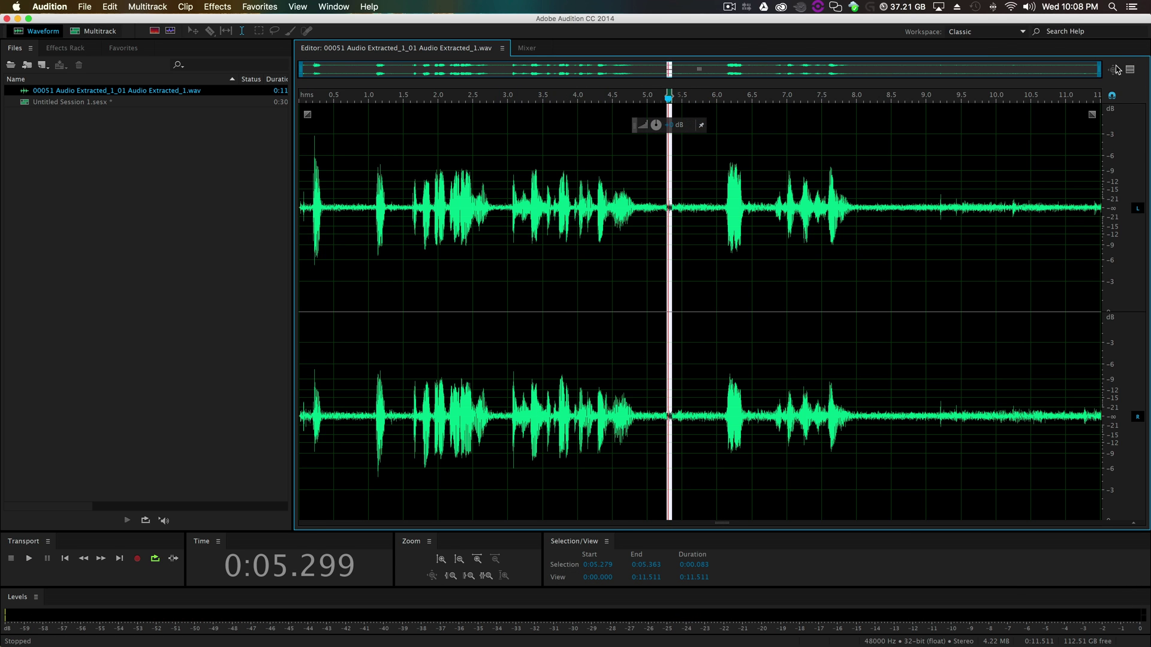
- Zoom in, select the pause from 5.242 to 5.600 seconds and lower its volume
{"action": "left_click_drag", "start_coordinate": [1099, 74], "coordinate": [747, 84]}
{"action": "left_click", "coordinate": [541, 199]}
{"action": "key", "text": "space"}
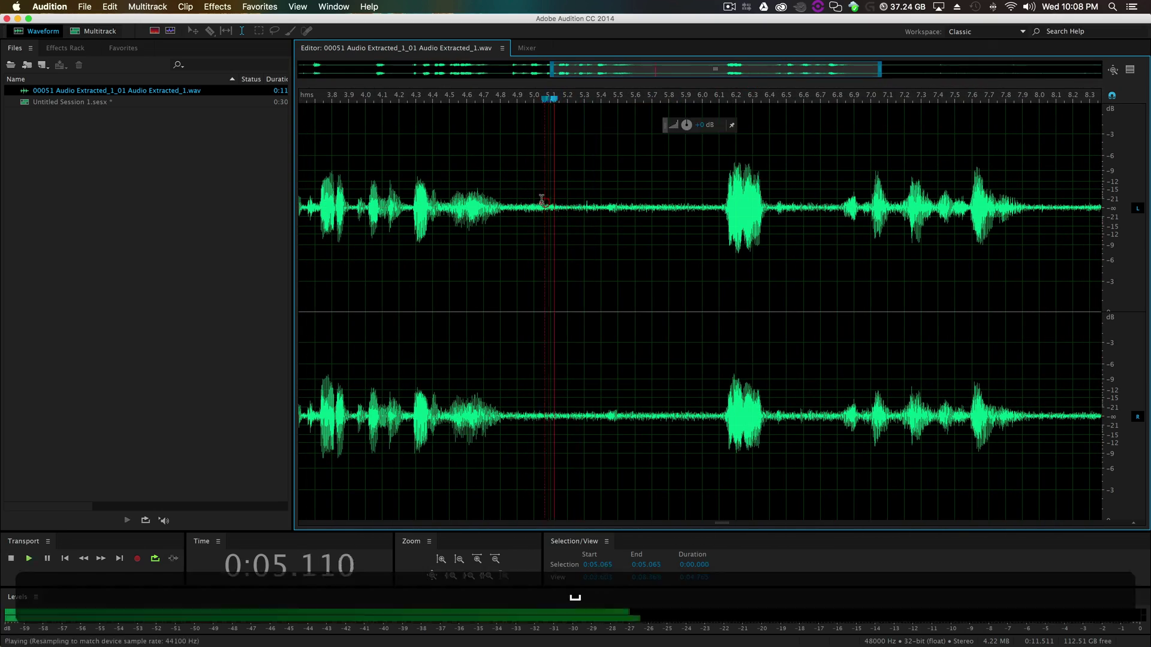
{"action": "left_click", "coordinate": [570, 199]}
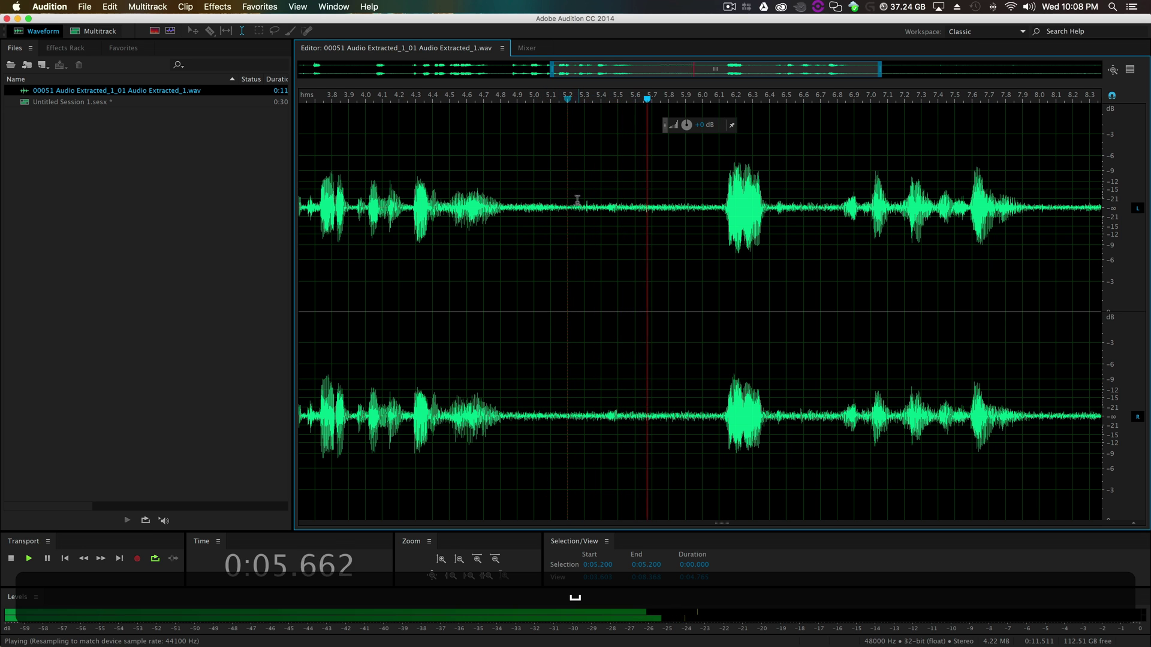
{"action": "left_click_drag", "start_coordinate": [575, 202], "coordinate": [635, 207]}
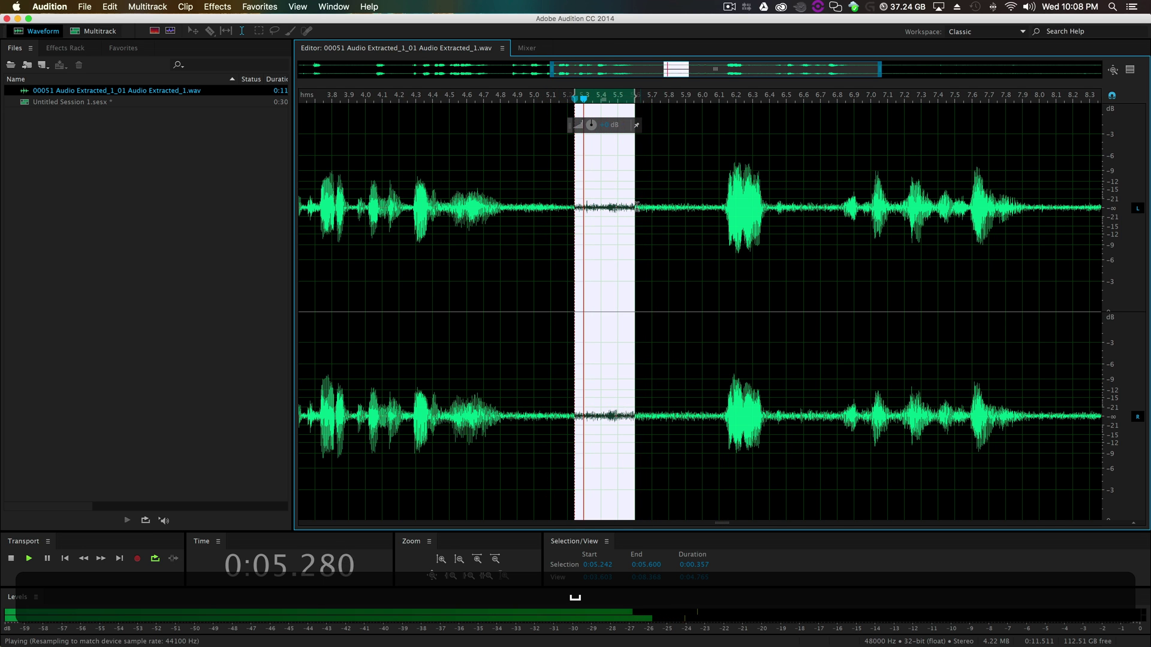
{"action": "key", "text": "space"}
{"action": "left_click_drag", "start_coordinate": [581, 126], "coordinate": [577, 128]}
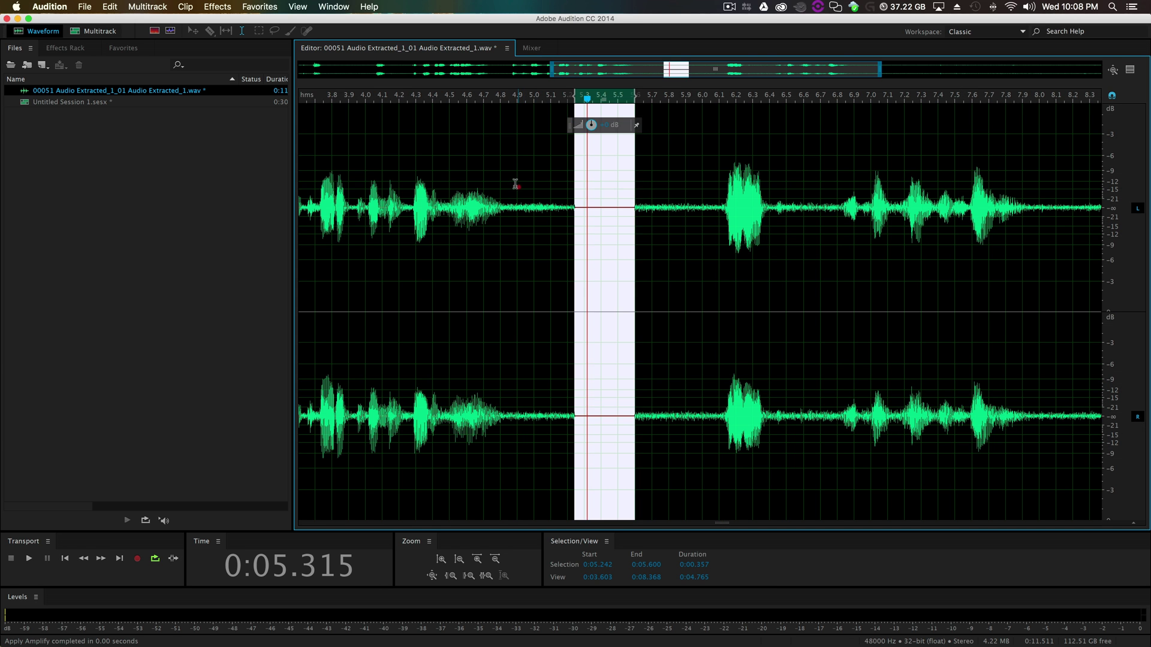
- Replay from 4.900 seconds and select the quiet gap from 4.866 to 6.100 seconds
{"action": "left_click", "coordinate": [516, 185]}
{"action": "key", "text": "space"}
{"action": "key", "text": "space"}
{"action": "left_click_drag", "start_coordinate": [511, 198], "coordinate": [526, 198]}
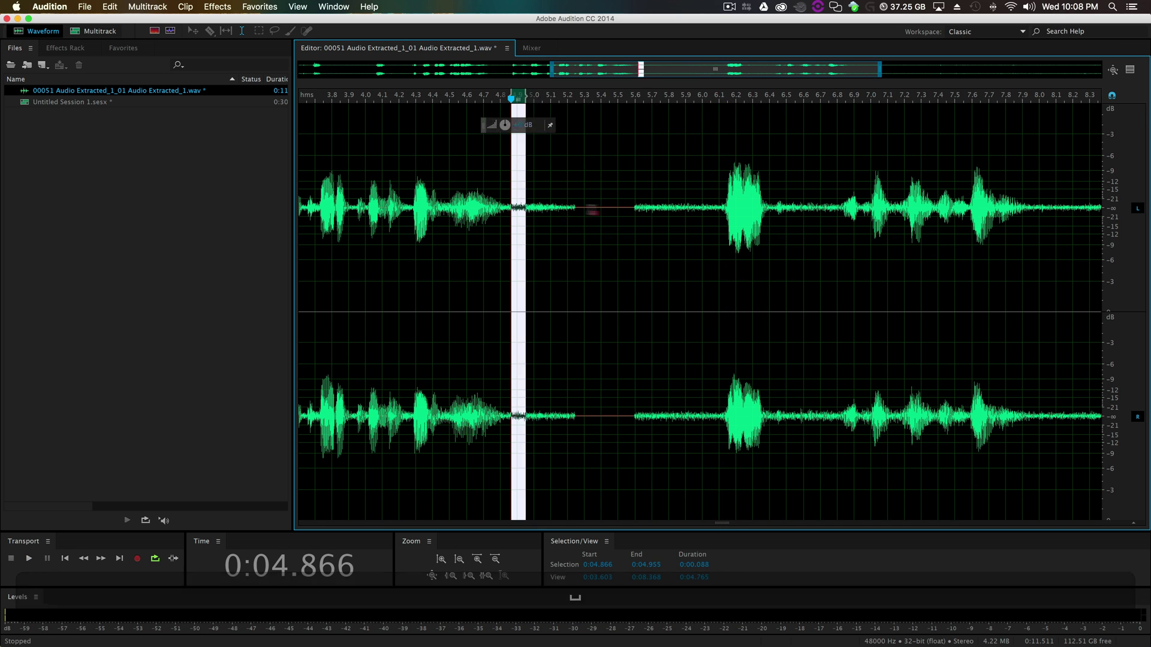
{"action": "left_click_drag", "start_coordinate": [613, 211], "coordinate": [716, 213]}
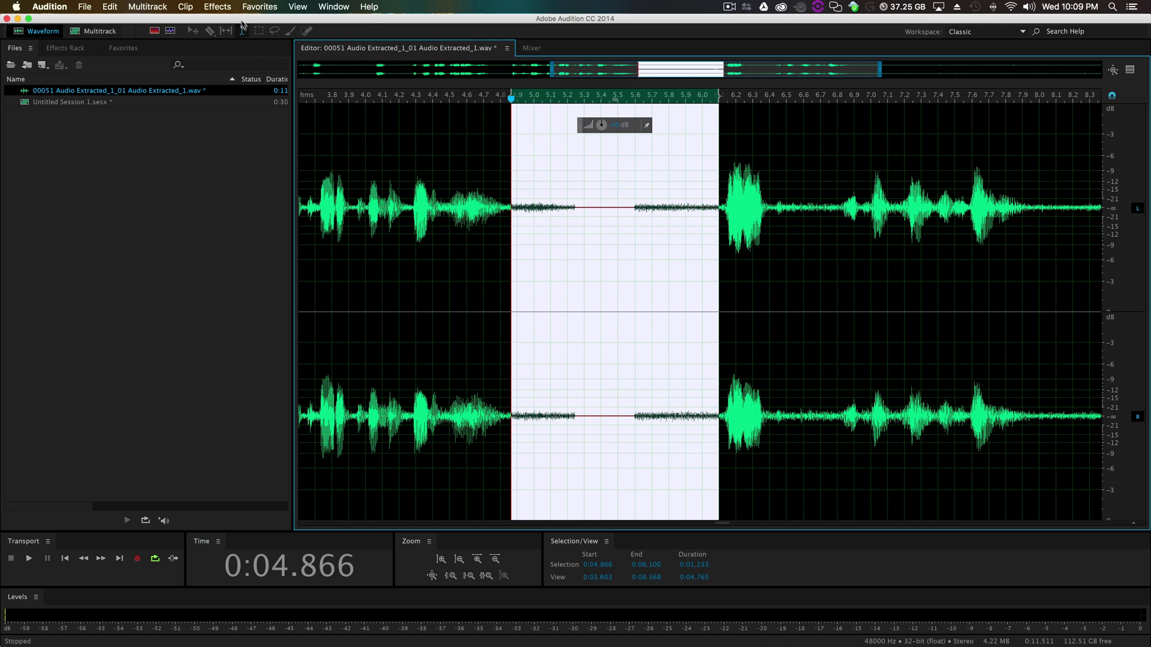
- Run Effects > Noise Reduction / Restoration > Capture Noise Print and dismiss the confirmation
{"action": "left_click", "coordinate": [217, 7]}
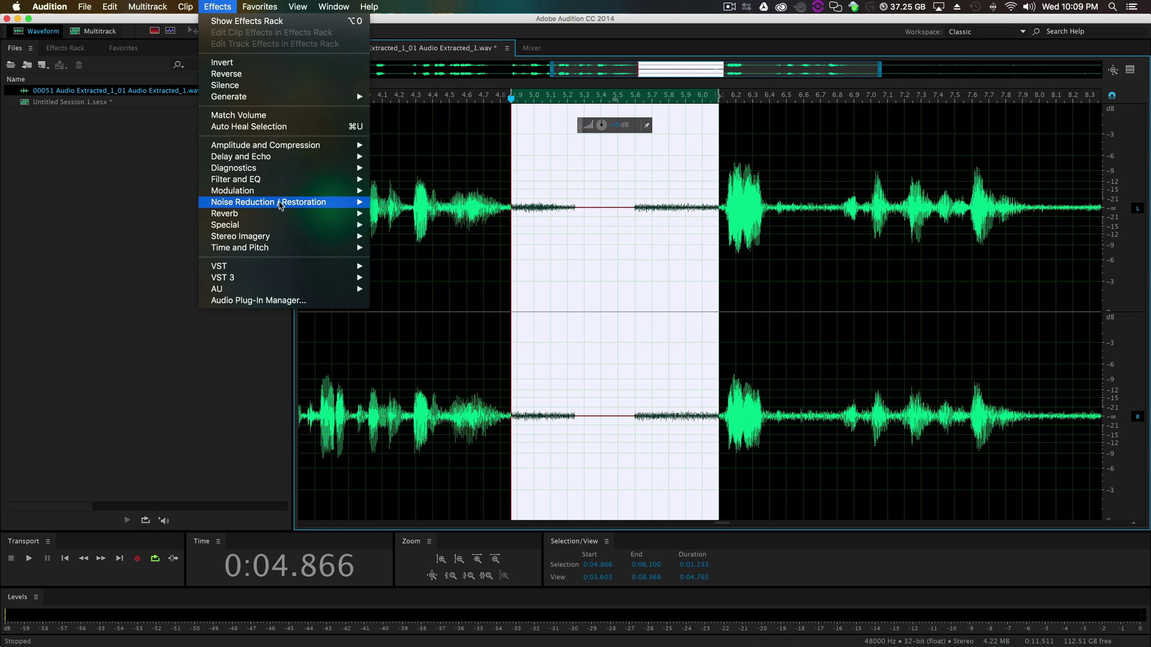
{"action": "mouse_move", "coordinate": [280, 202]}
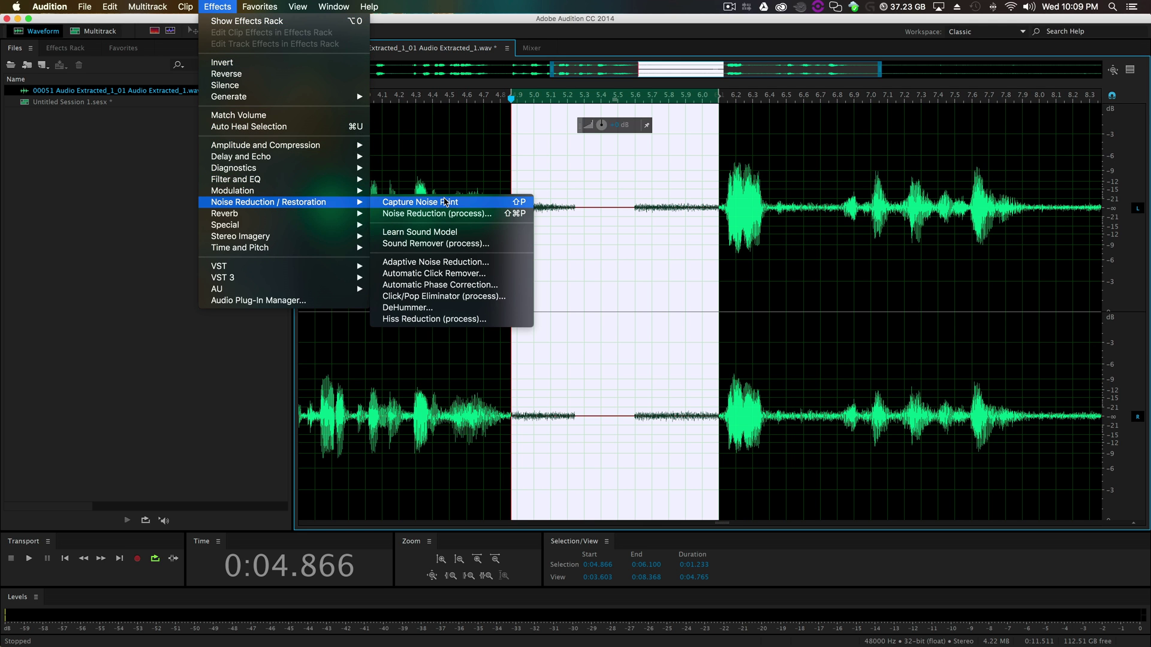
{"action": "left_click", "coordinate": [445, 202]}
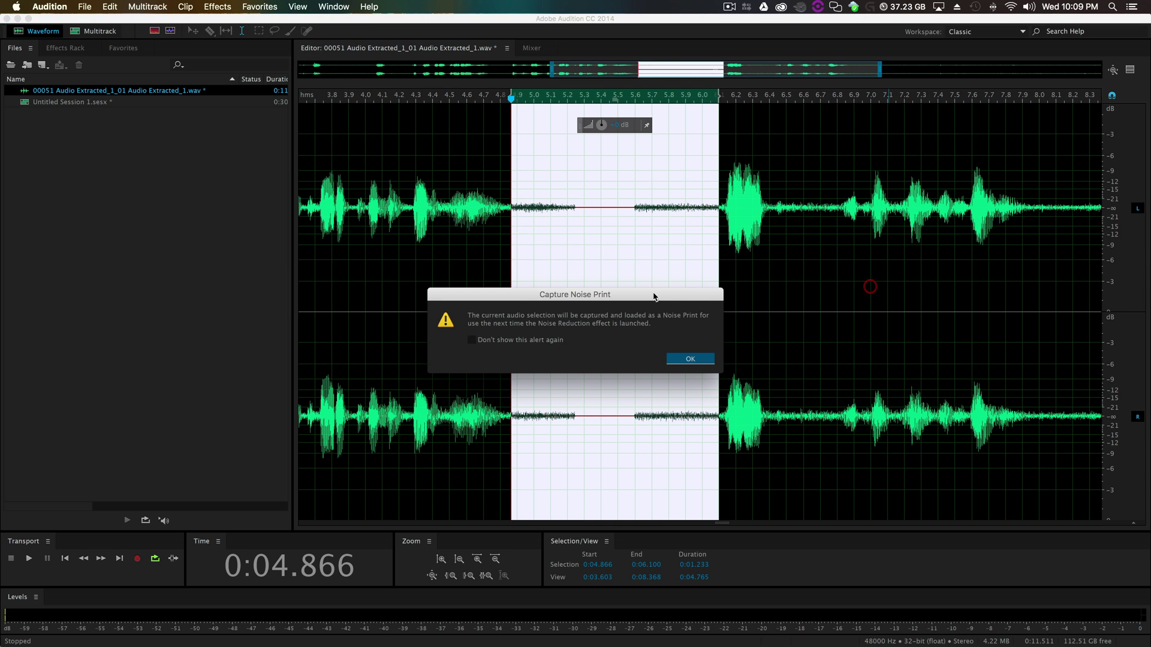
{"action": "left_click_drag", "start_coordinate": [653, 295], "coordinate": [973, 243]}
{"action": "key", "text": "Return"}
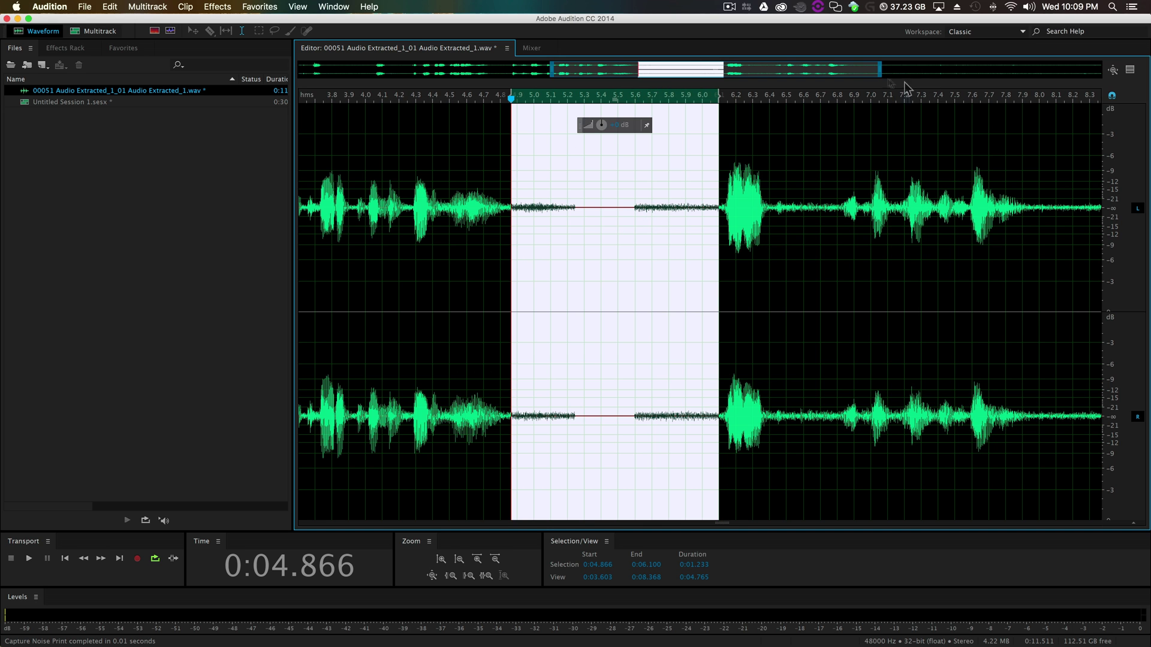
{"action": "left_click_drag", "start_coordinate": [879, 77], "coordinate": [1100, 71]}
- Zoom out to the full 11.511-second clip and clear the selection so everything gets processed
{"action": "left_click", "coordinate": [662, 204]}
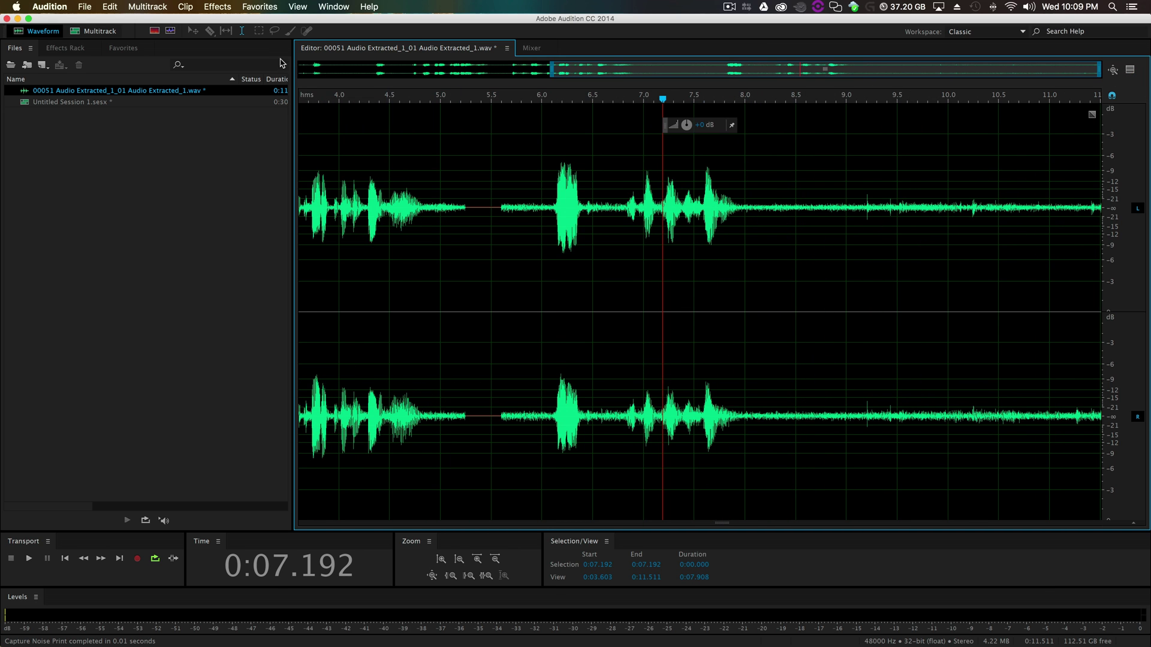
{"action": "key", "text": "backslash"}
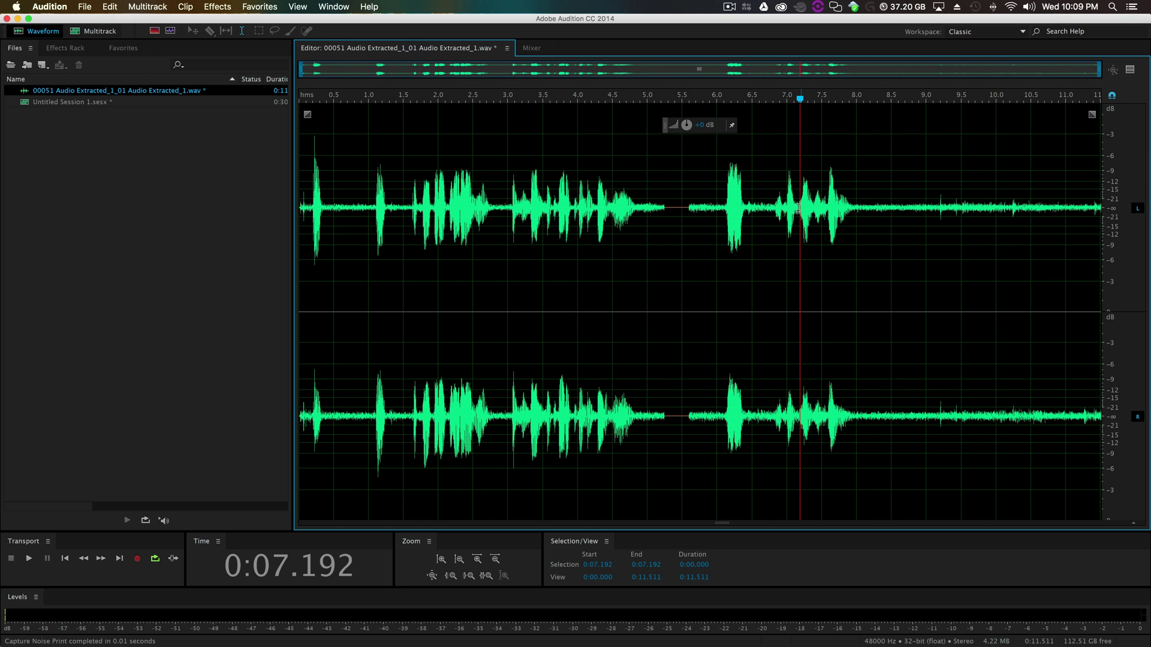
{"action": "left_click_drag", "start_coordinate": [404, 210], "coordinate": [850, 225]}
{"action": "left_click", "coordinate": [350, 209]}
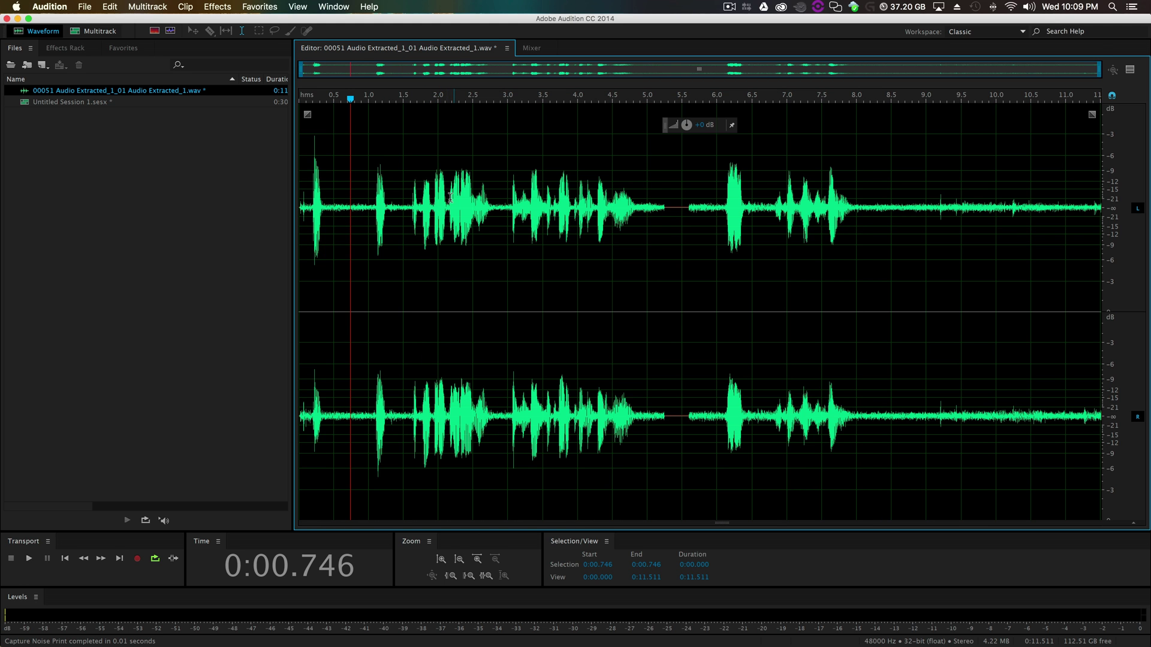
{"action": "left_click", "coordinate": [216, 8]}
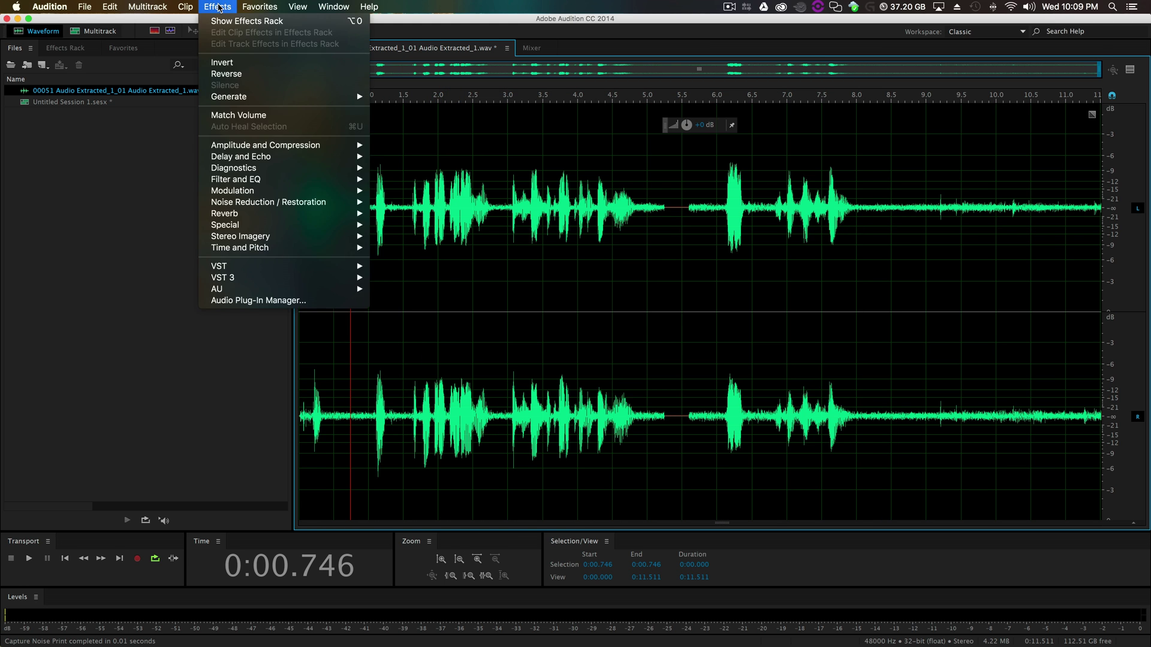
{"action": "mouse_move", "coordinate": [325, 205]}
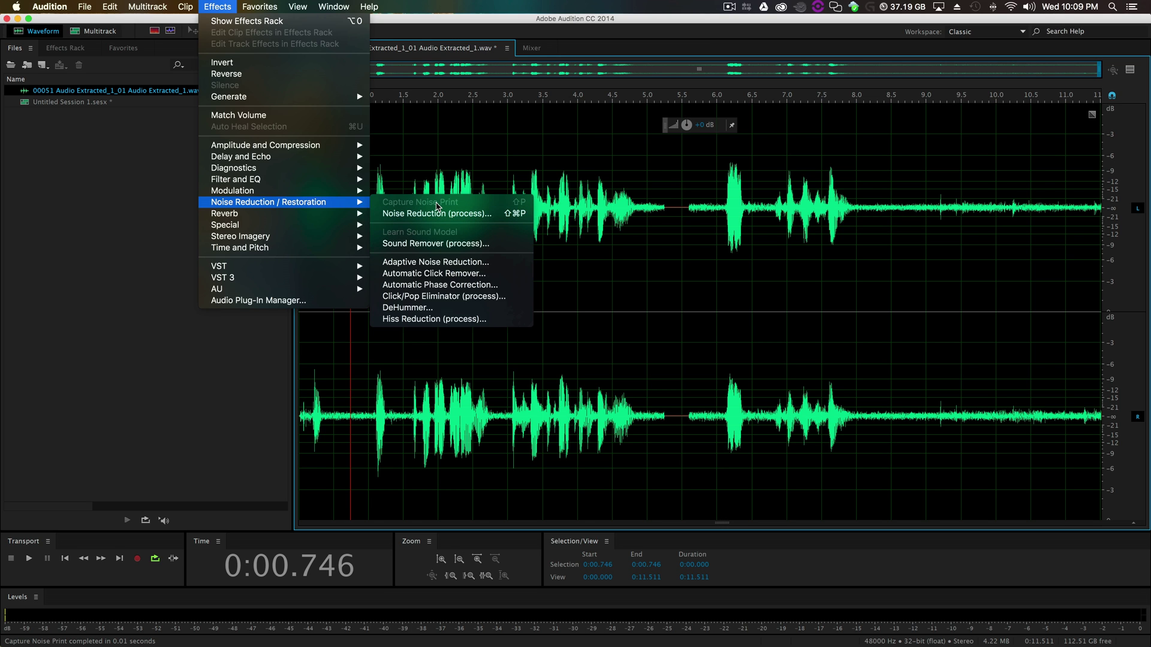
- Open Noise Reduction (process) and load the (Default) preset
{"action": "left_click", "coordinate": [452, 215]}
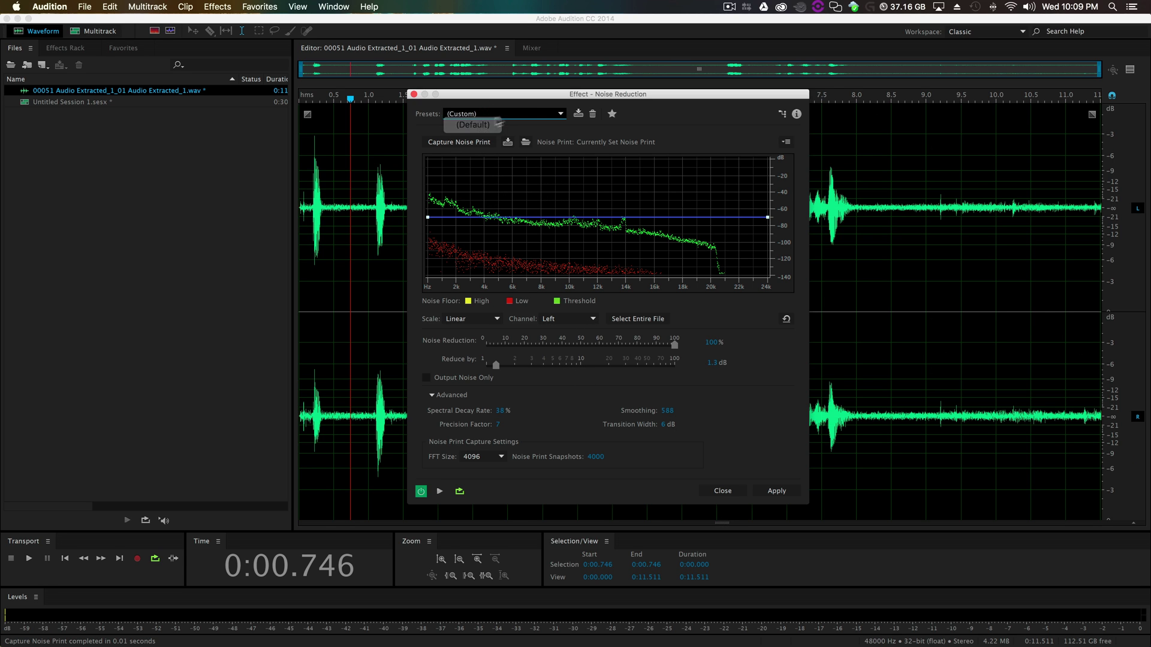
{"action": "left_click", "coordinate": [521, 113]}
{"action": "left_click", "coordinate": [477, 124]}
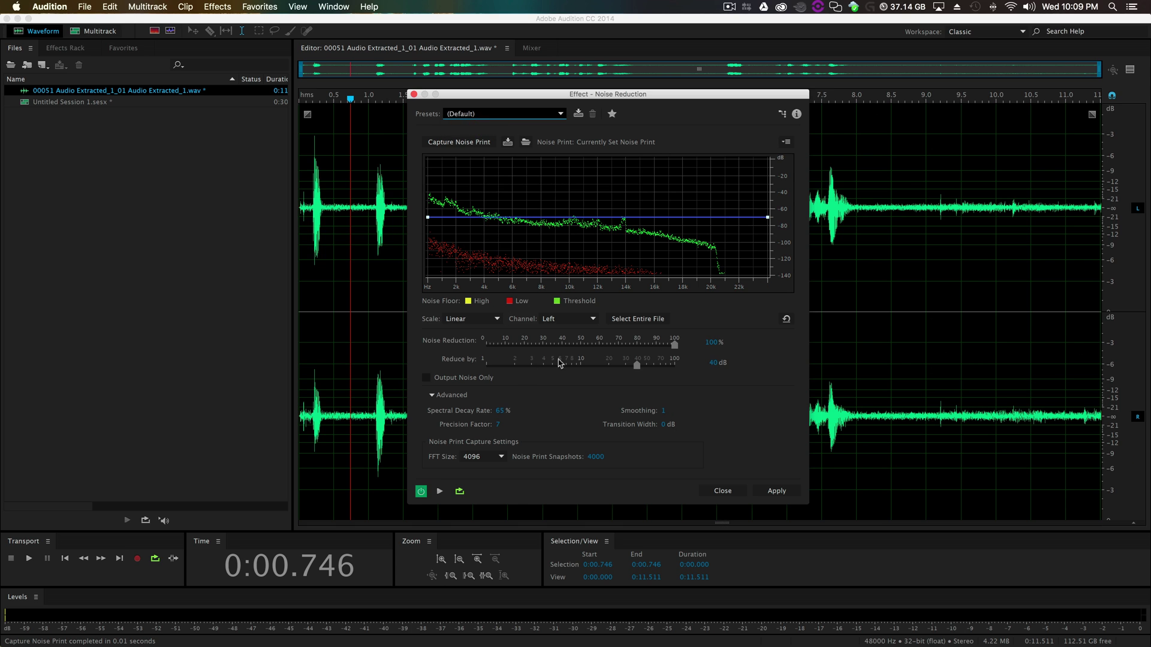
- Preview the clip with the effect bypassed and enabled, then reposition the dialog
{"action": "left_click", "coordinate": [420, 492]}
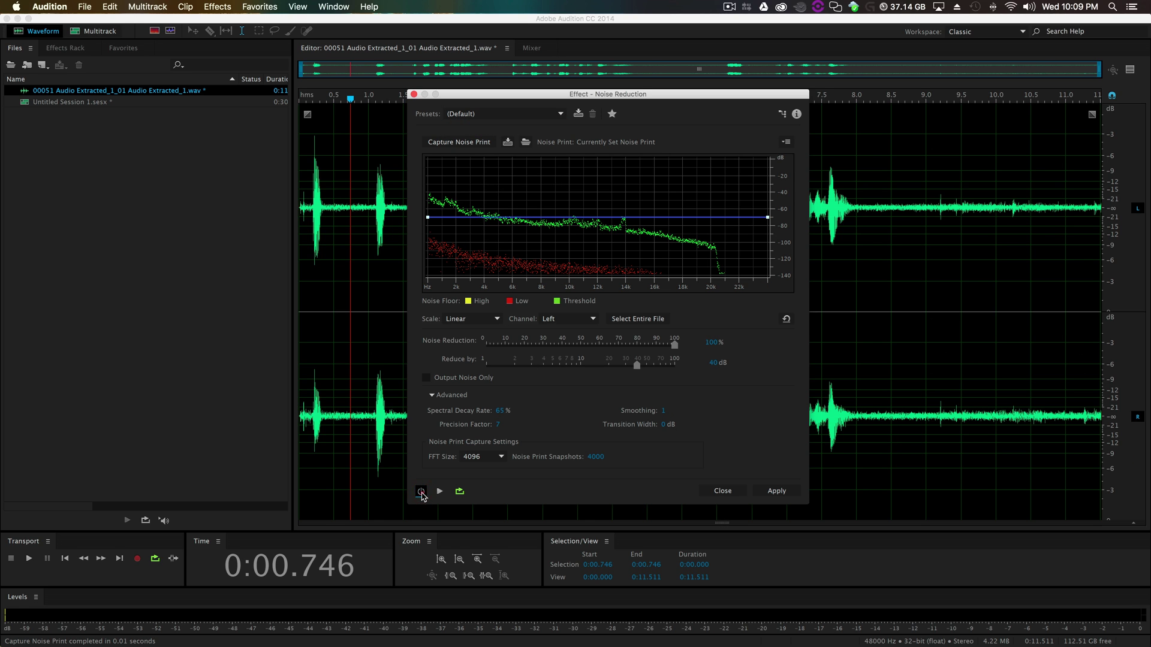
{"action": "left_click", "coordinate": [441, 492]}
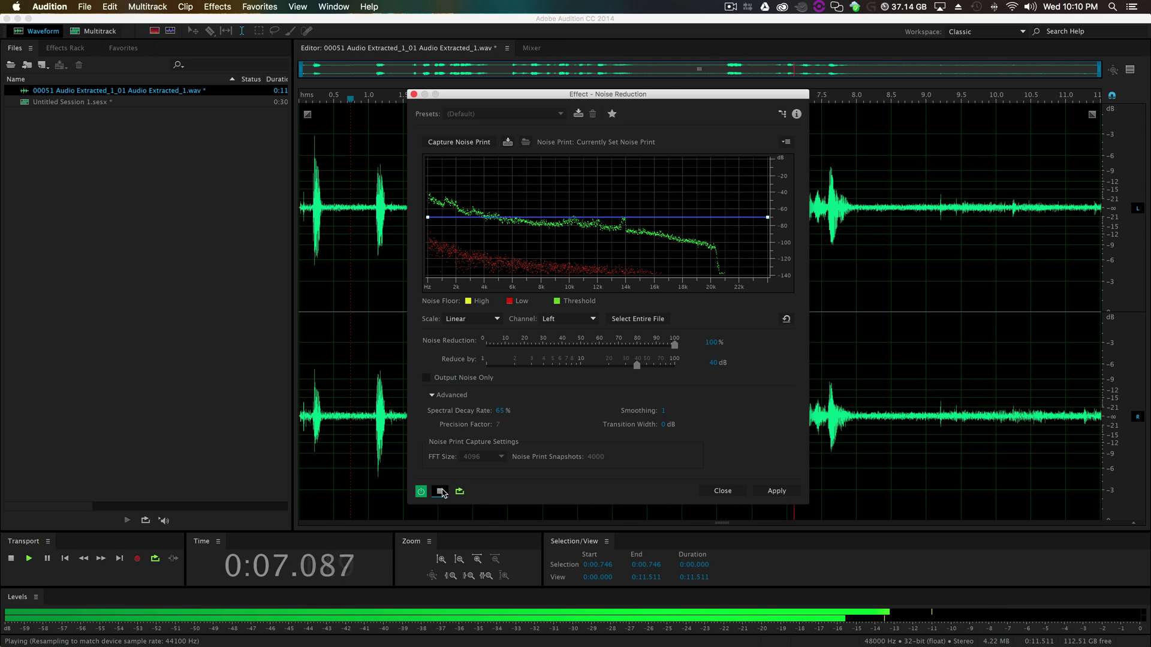
{"action": "left_click", "coordinate": [441, 491]}
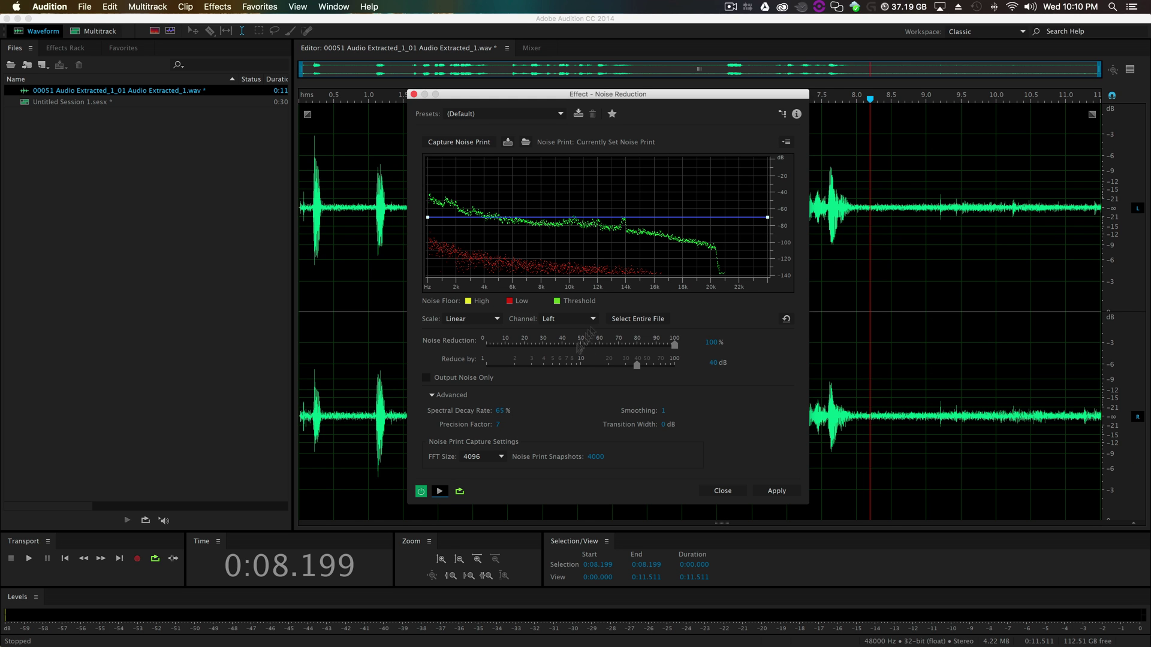
{"action": "left_click_drag", "start_coordinate": [692, 97], "coordinate": [877, 110]}
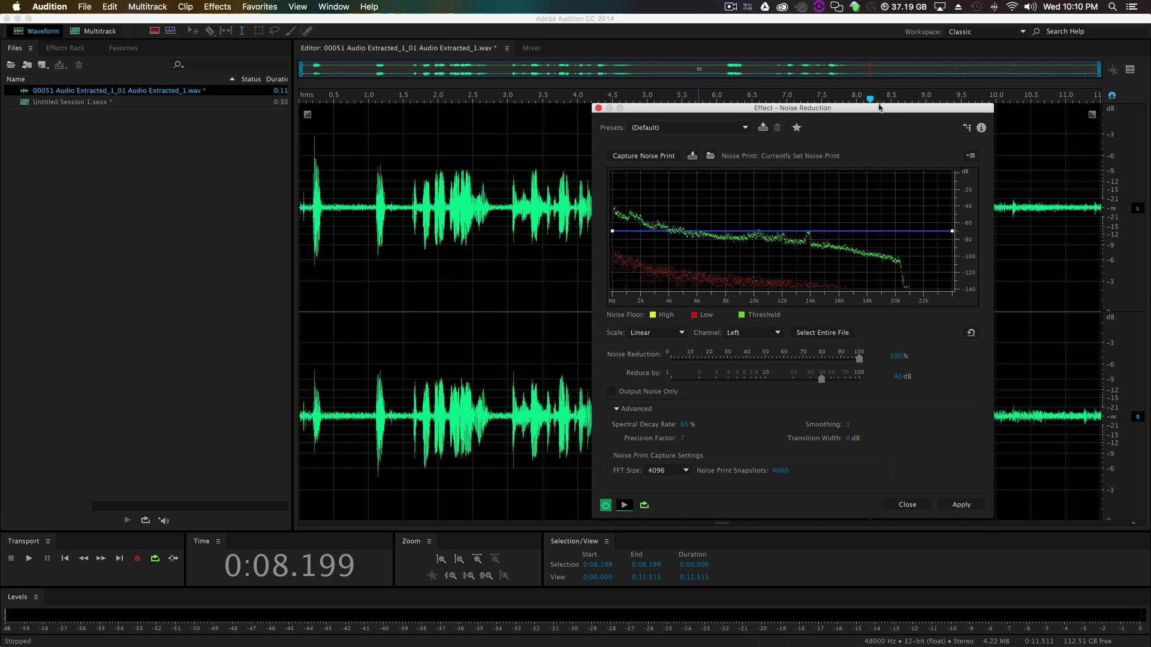
{"action": "left_click_drag", "start_coordinate": [882, 112], "coordinate": [735, 120]}
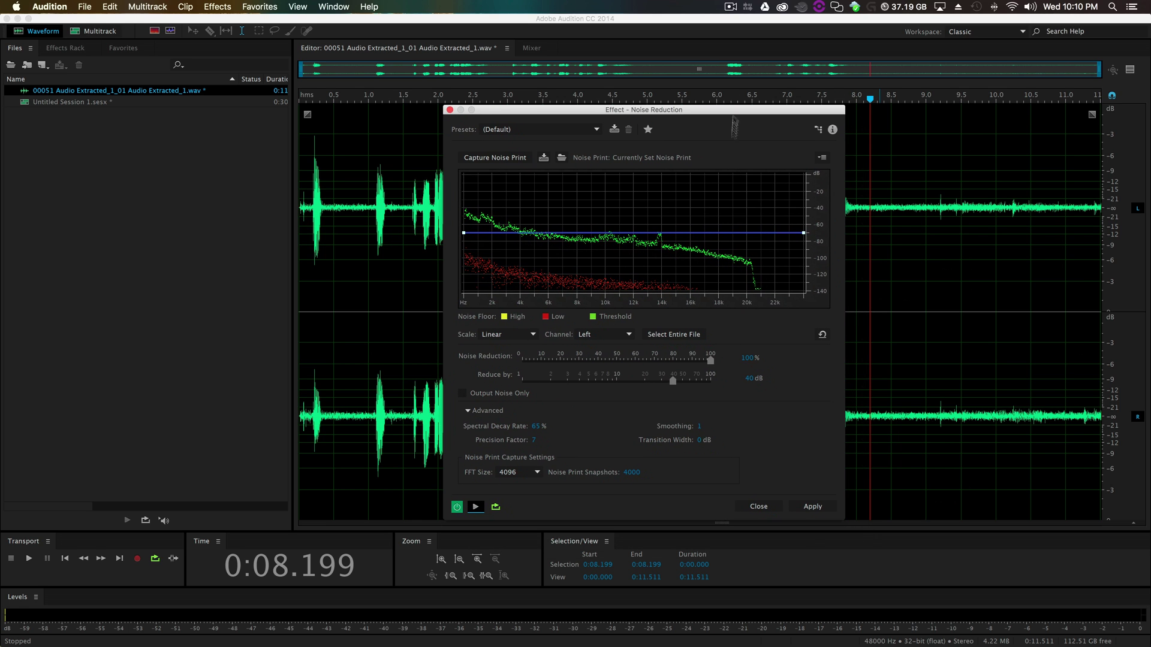
- While previewing, set reduction 95%, Reduce by 30.2 dB, Smoothing 1 and Spectral Decay Rate 0%
{"action": "left_click", "coordinate": [476, 507]}
{"action": "left_click_drag", "start_coordinate": [536, 427], "coordinate": [507, 438]}
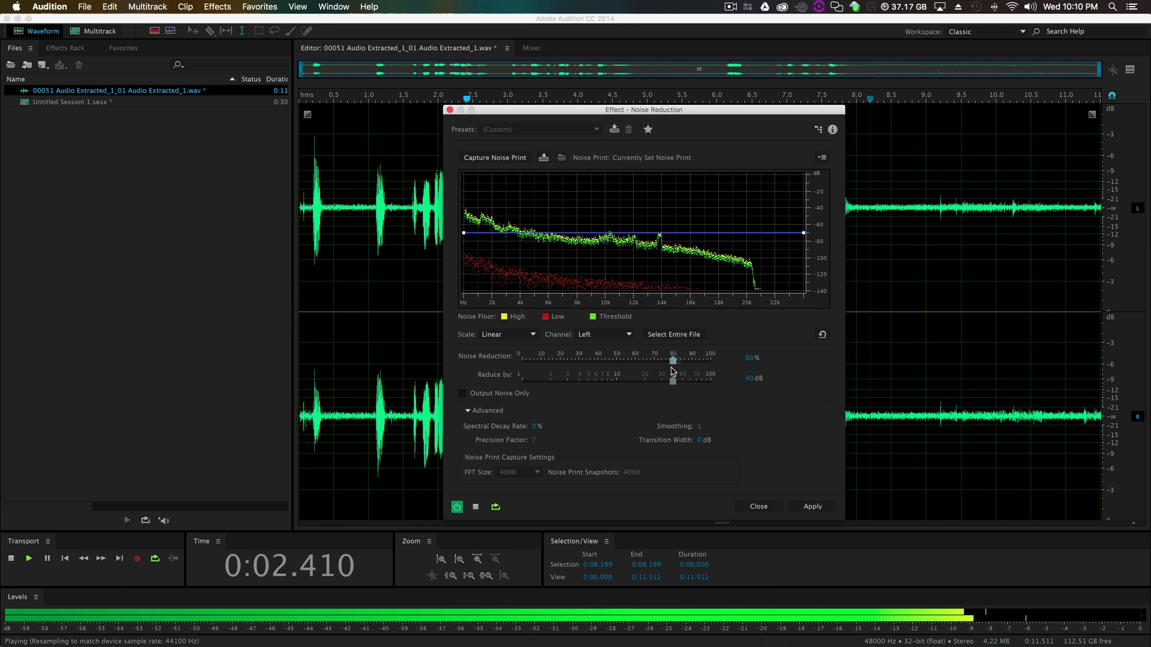
{"action": "left_click_drag", "start_coordinate": [710, 360], "coordinate": [701, 360]}
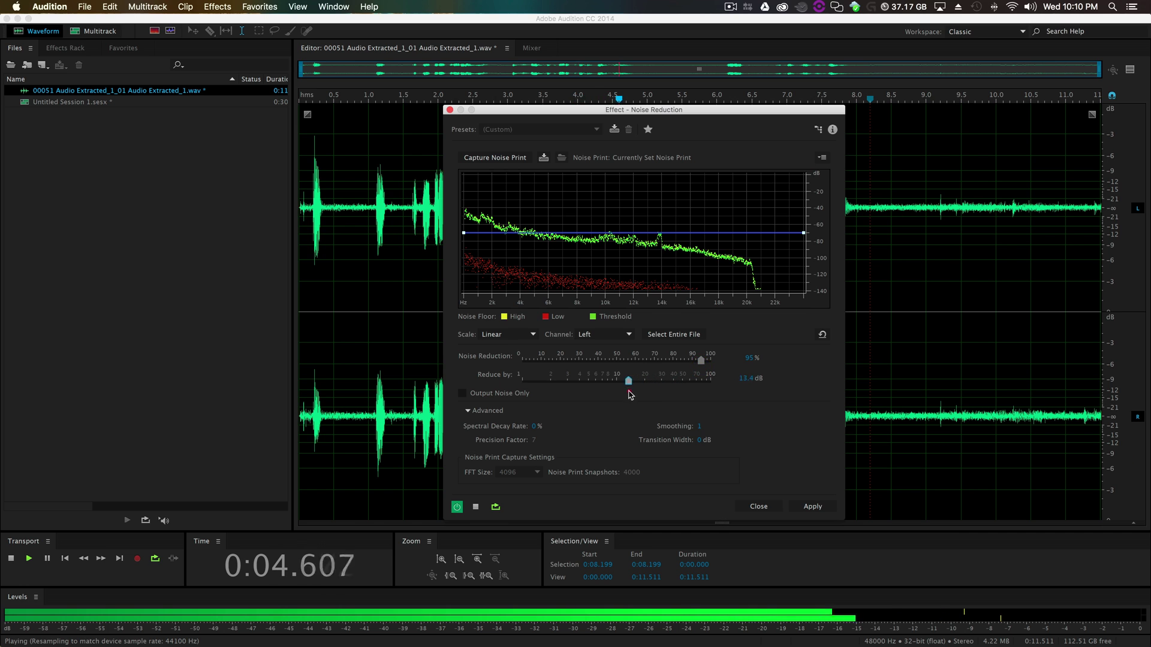
{"action": "left_click_drag", "start_coordinate": [633, 390], "coordinate": [663, 393]}
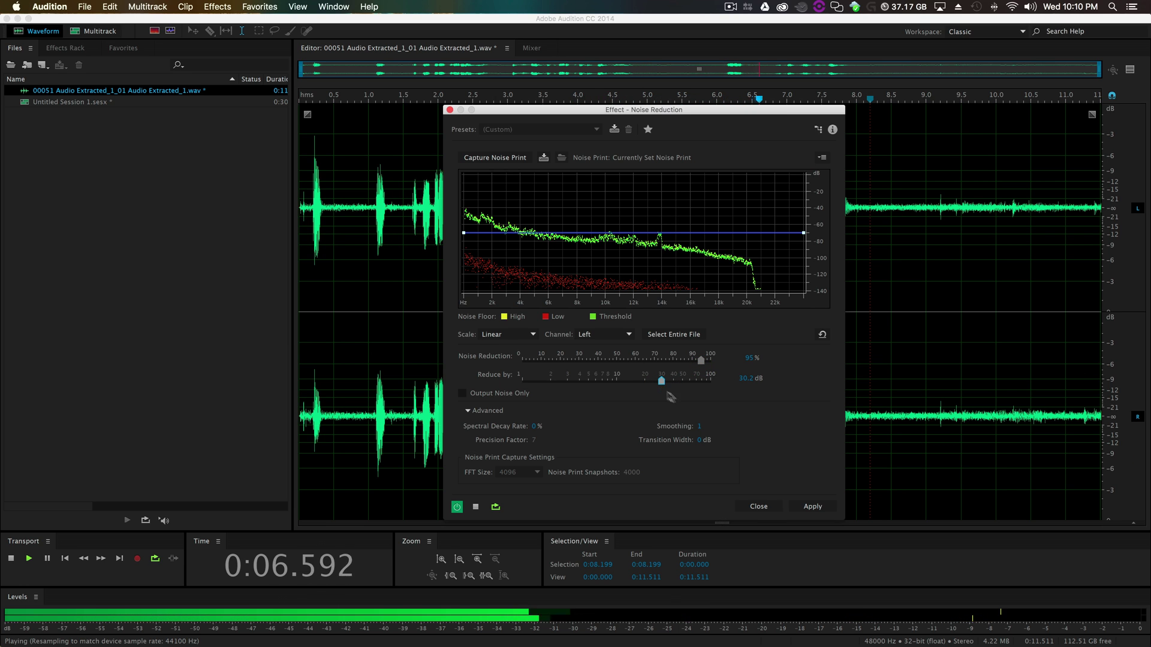
{"action": "left_click_drag", "start_coordinate": [699, 426], "coordinate": [803, 442]}
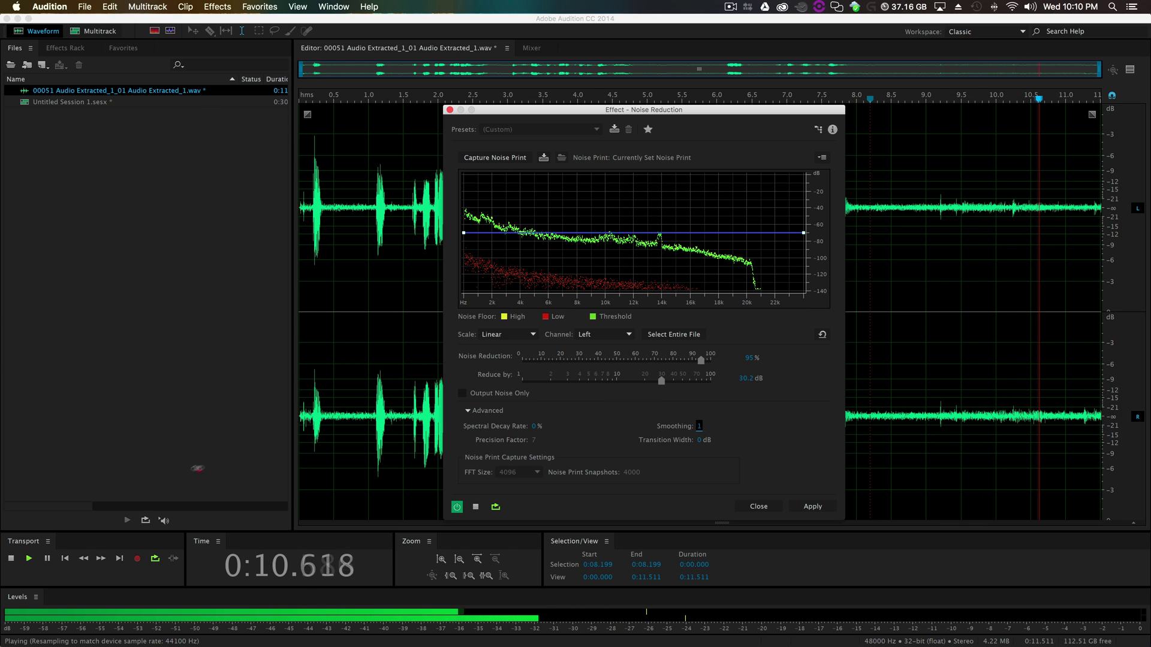
{"action": "left_click_drag", "start_coordinate": [804, 442], "coordinate": [698, 429]}
{"action": "type", "text": "1"}
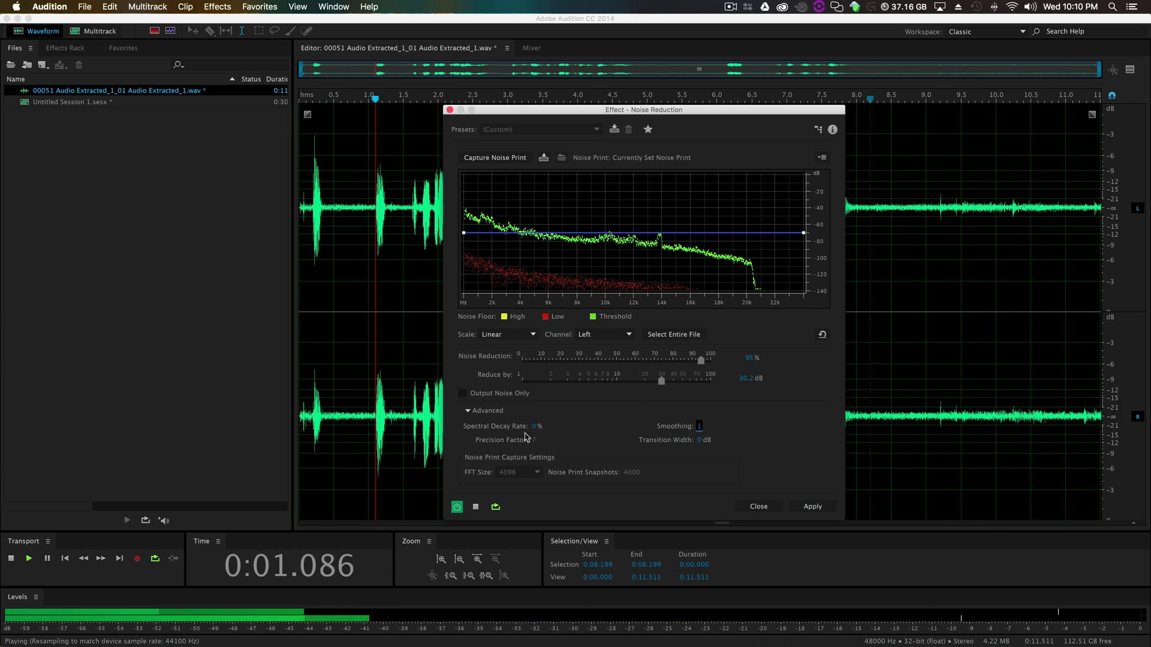
{"action": "left_click_drag", "start_coordinate": [537, 425], "coordinate": [493, 446]}
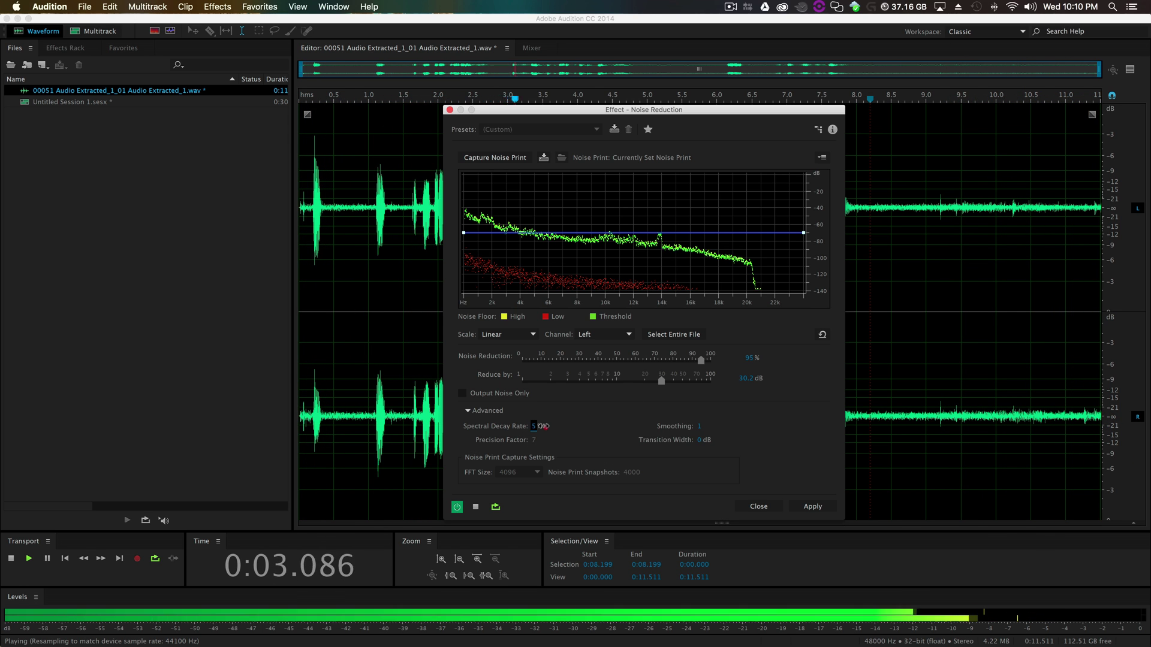
- Show a logarithmic frequency graph, reshape threshold near 176 Hz, and set Reduce by about 41.6 dB
{"action": "left_click", "coordinate": [507, 335]}
{"action": "left_click", "coordinate": [512, 356]}
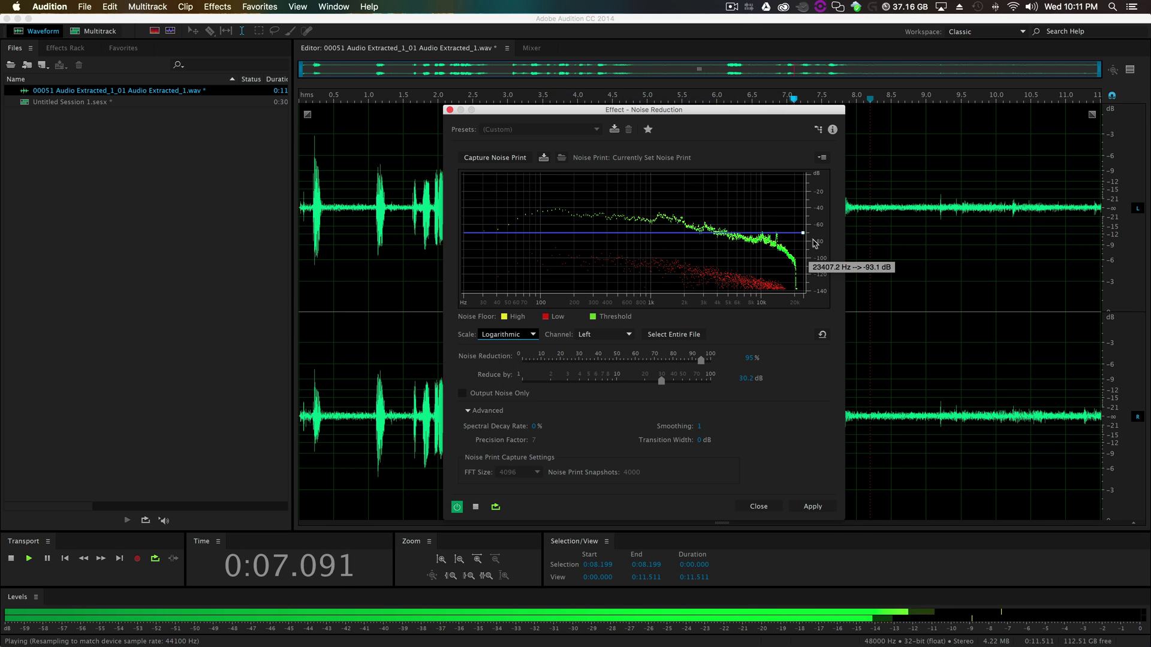
{"action": "left_click_drag", "start_coordinate": [803, 233], "coordinate": [802, 264]}
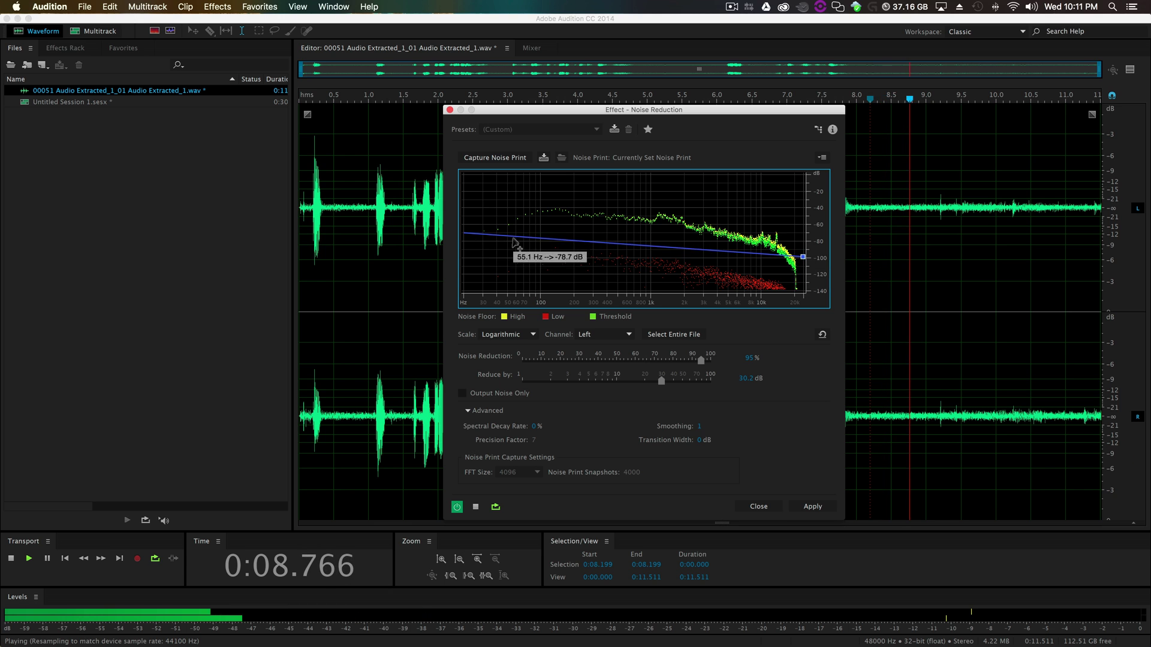
{"action": "left_click_drag", "start_coordinate": [567, 243], "coordinate": [620, 194]}
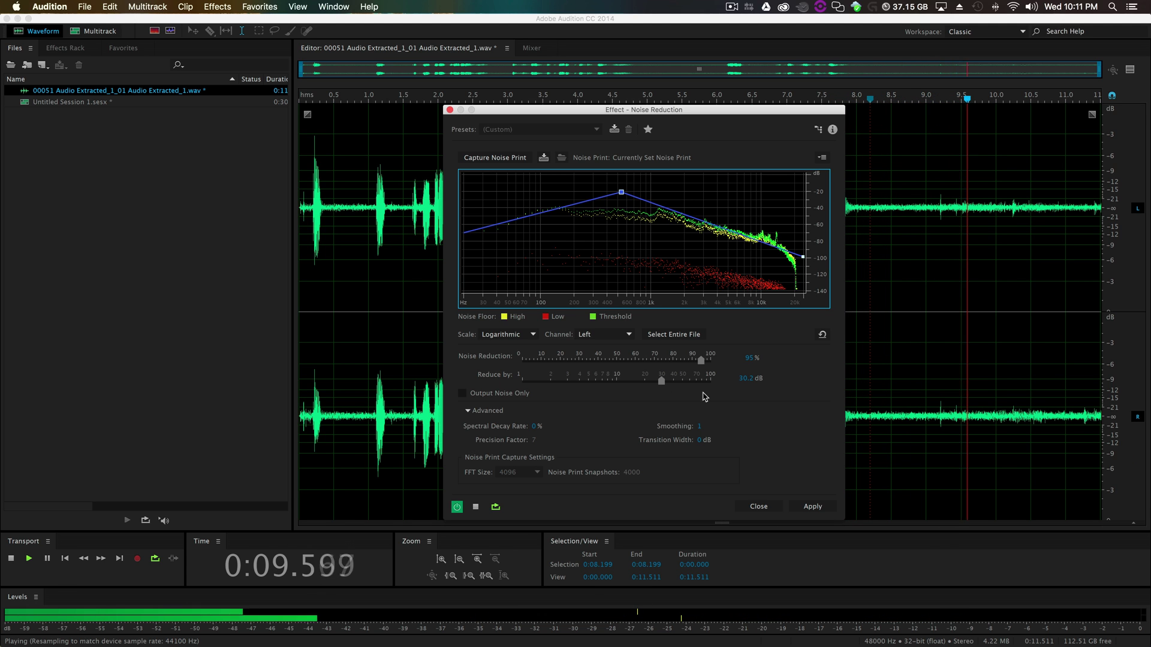
{"action": "mouse_move", "coordinate": [661, 381]}
{"action": "left_mouse_down"}
{"action": "mouse_move", "coordinate": [642, 384]}
{"action": "mouse_move", "coordinate": [685, 388]}
{"action": "mouse_move", "coordinate": [670, 385]}
{"action": "left_mouse_up"}
- Apply the noise reduction, play back the cleaned dialogue, and save the file with File > Save
{"action": "left_click", "coordinate": [812, 506]}
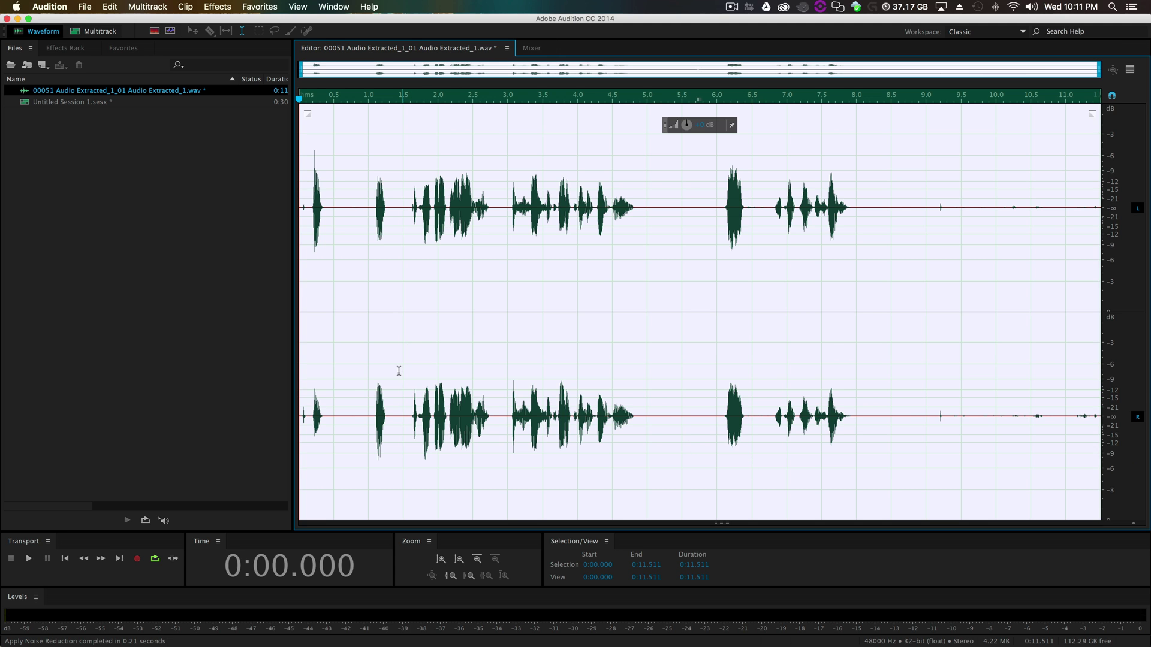
{"action": "left_click", "coordinate": [352, 400]}
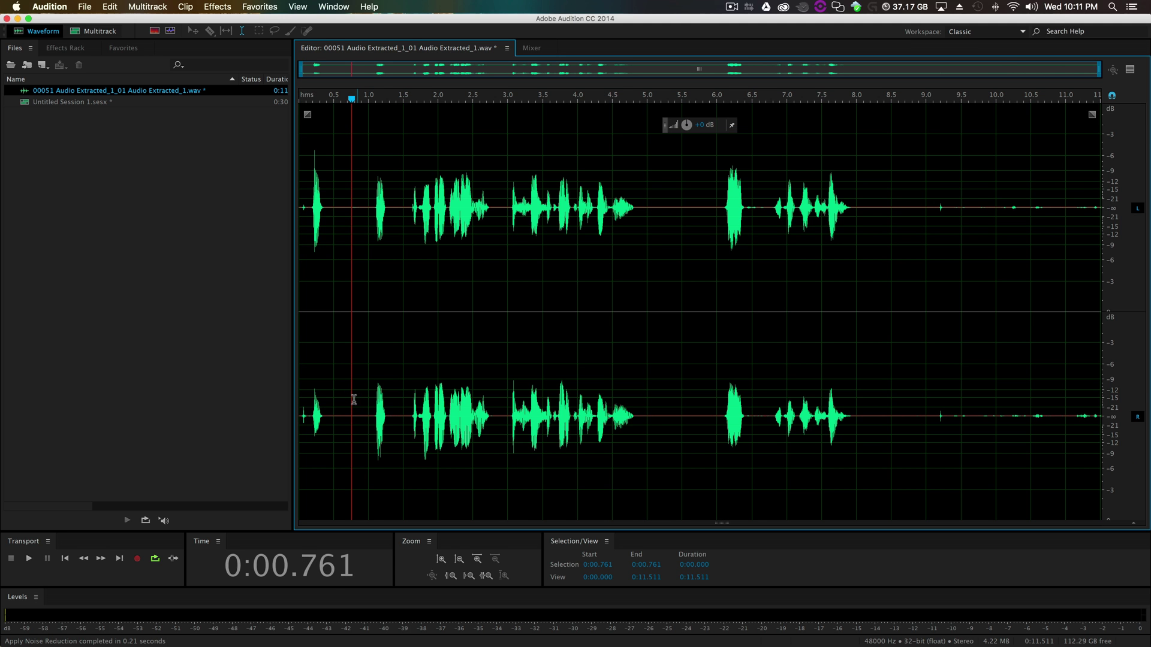
{"action": "key", "text": "space"}
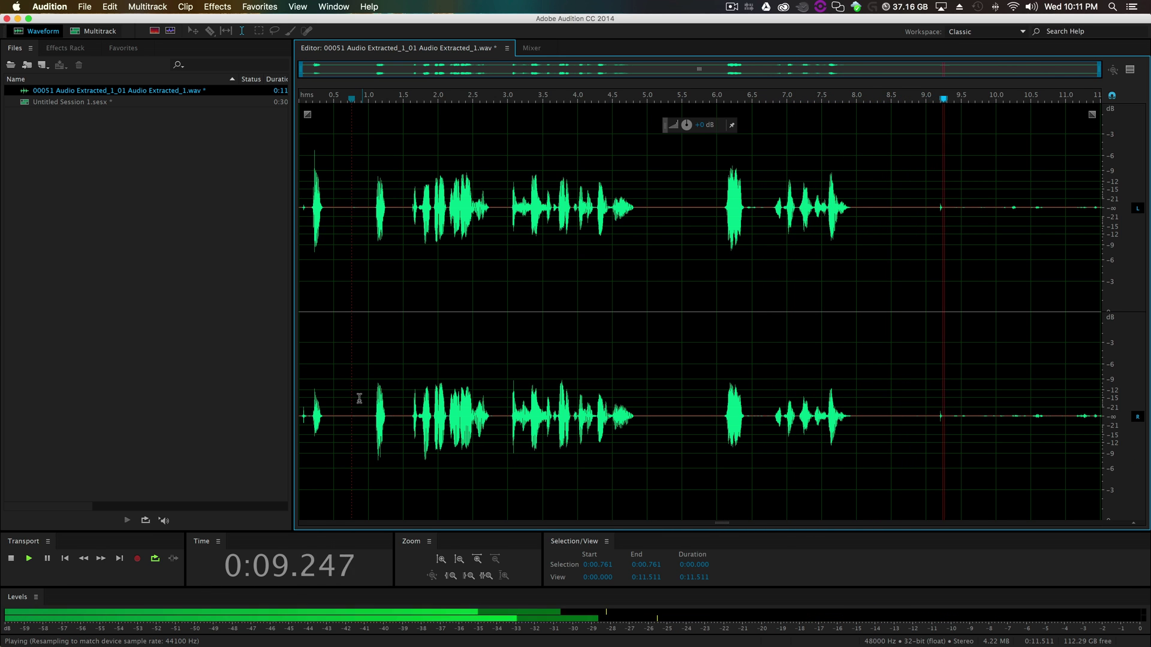
{"action": "key", "text": "space"}
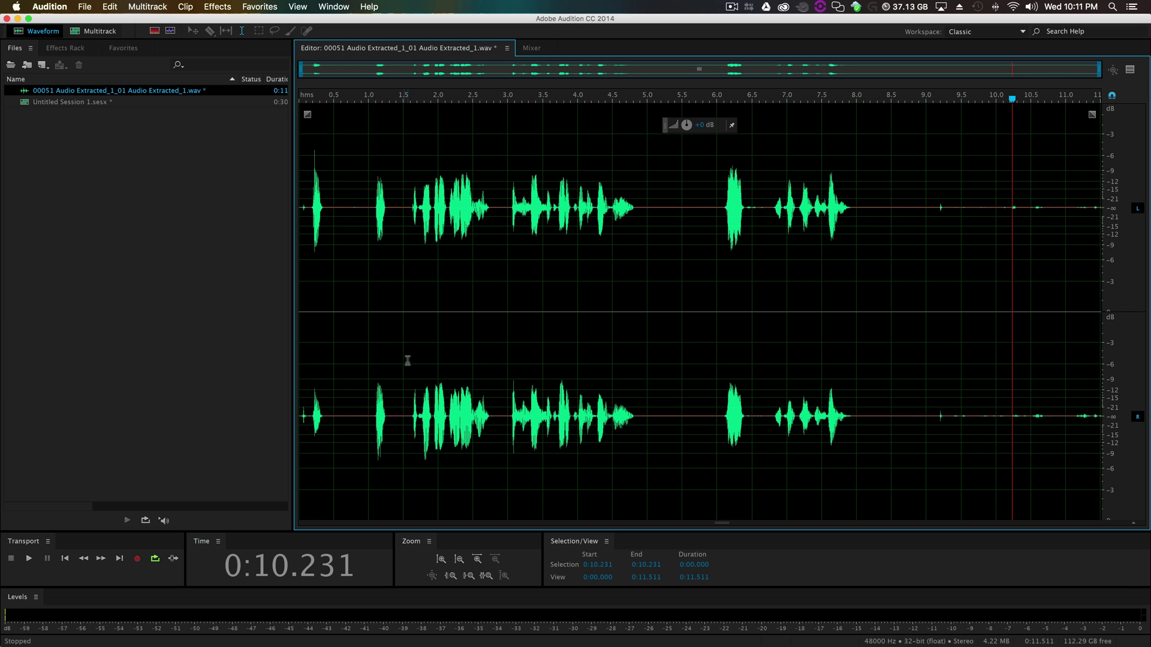
{"action": "left_click", "coordinate": [85, 7]}
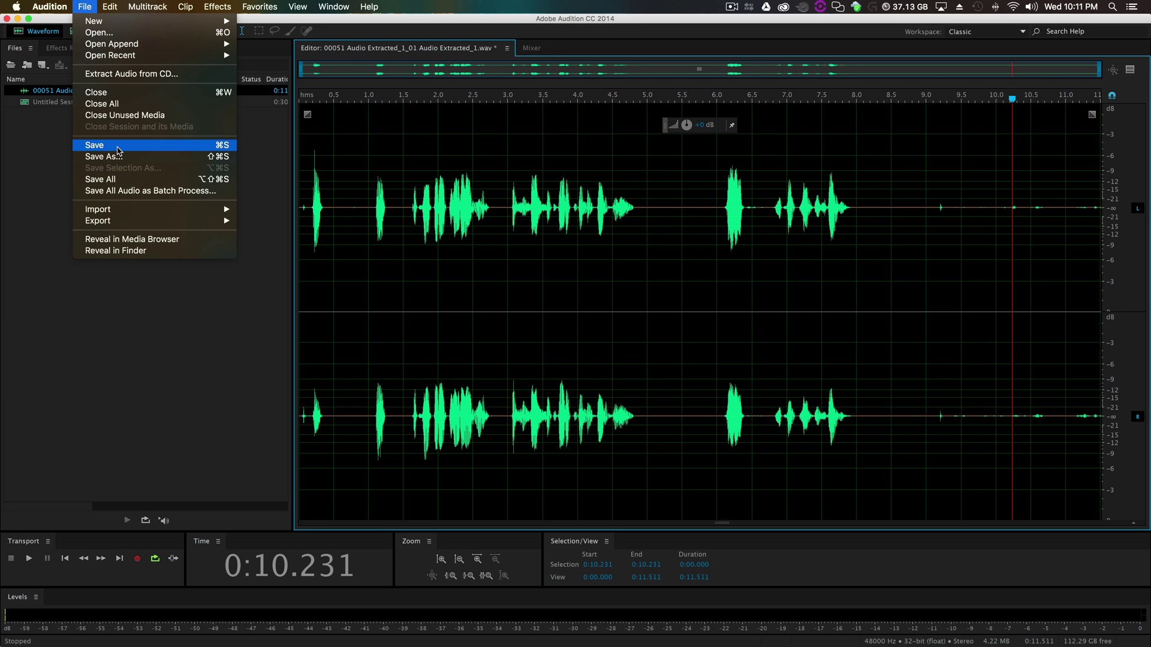
{"action": "left_click", "coordinate": [117, 145]}
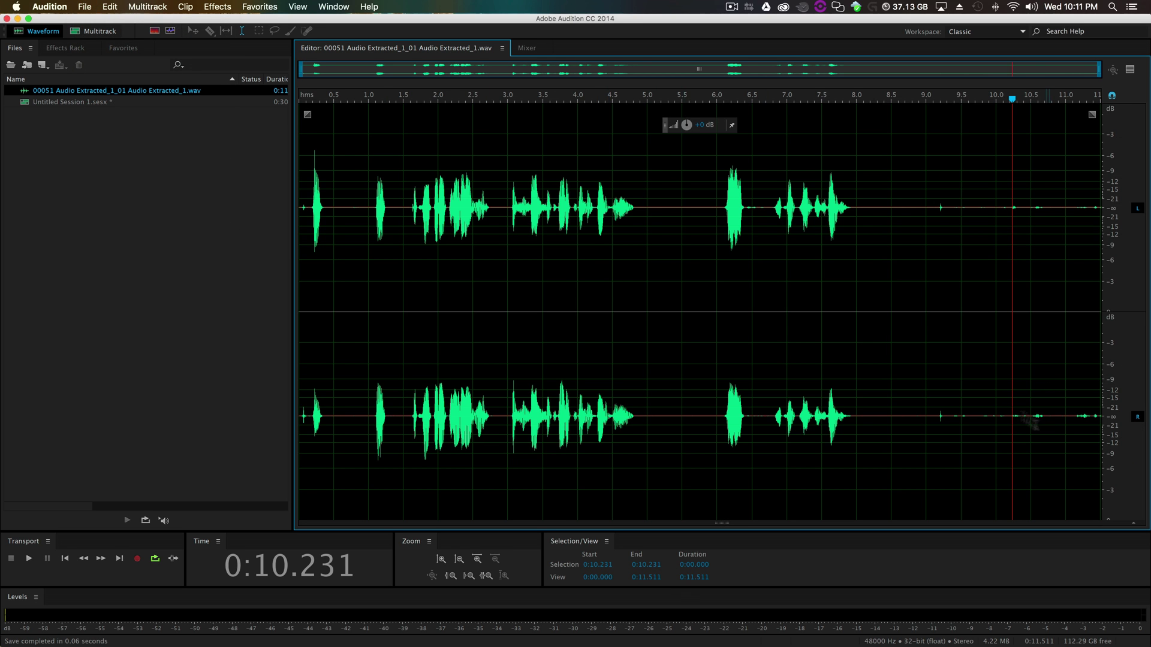
- Back in Premiere Pro, expand track A2 and zoom the timeline out to the whole sequence
{"action": "left_click", "coordinate": [17, 18]}
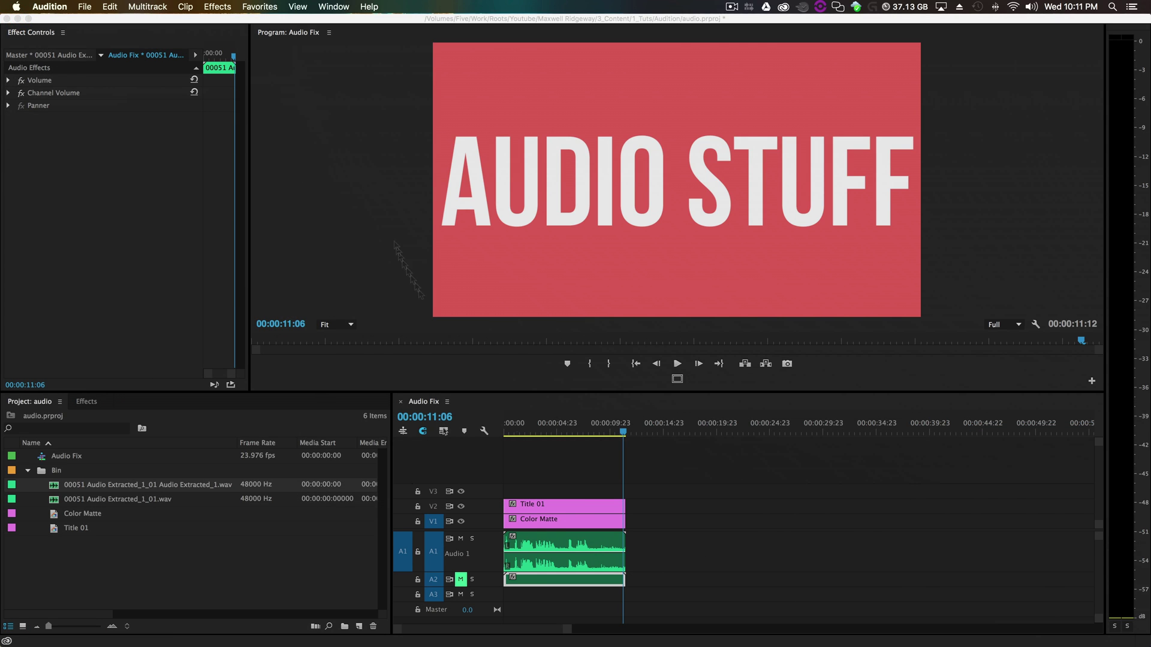
{"action": "left_click", "coordinate": [480, 586]}
{"action": "double_click", "coordinate": [477, 585]}
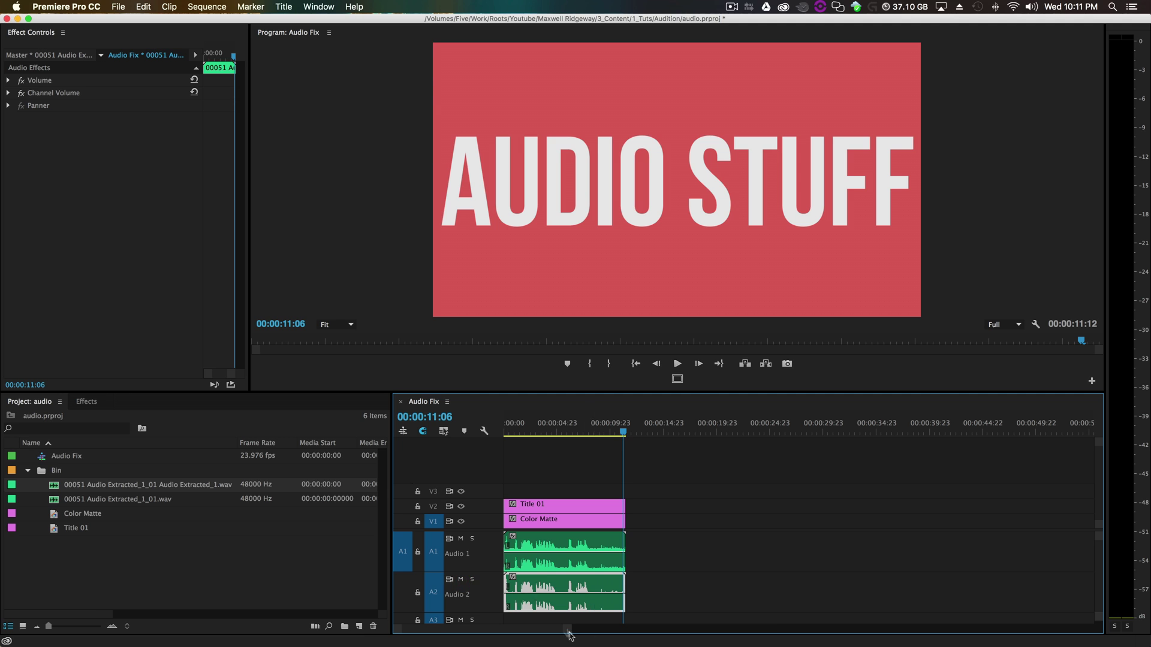
{"action": "left_click_drag", "start_coordinate": [570, 630], "coordinate": [496, 632]}
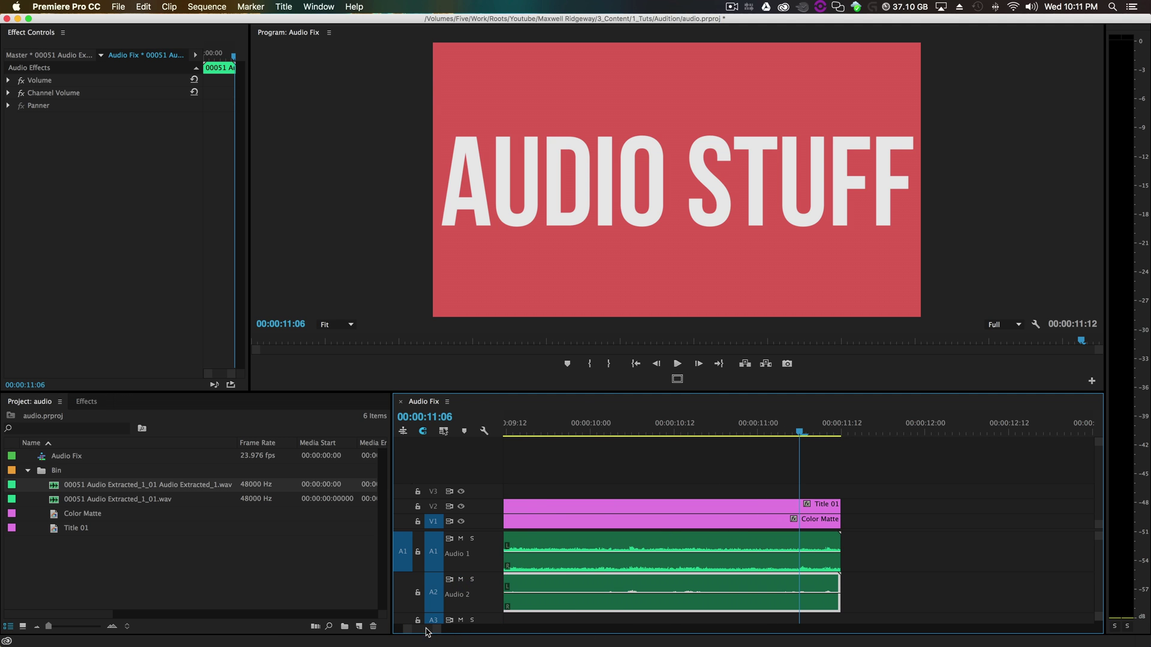
{"action": "scroll", "coordinate": [428, 633], "scroll_direction": "up", "scroll_amount": 5}
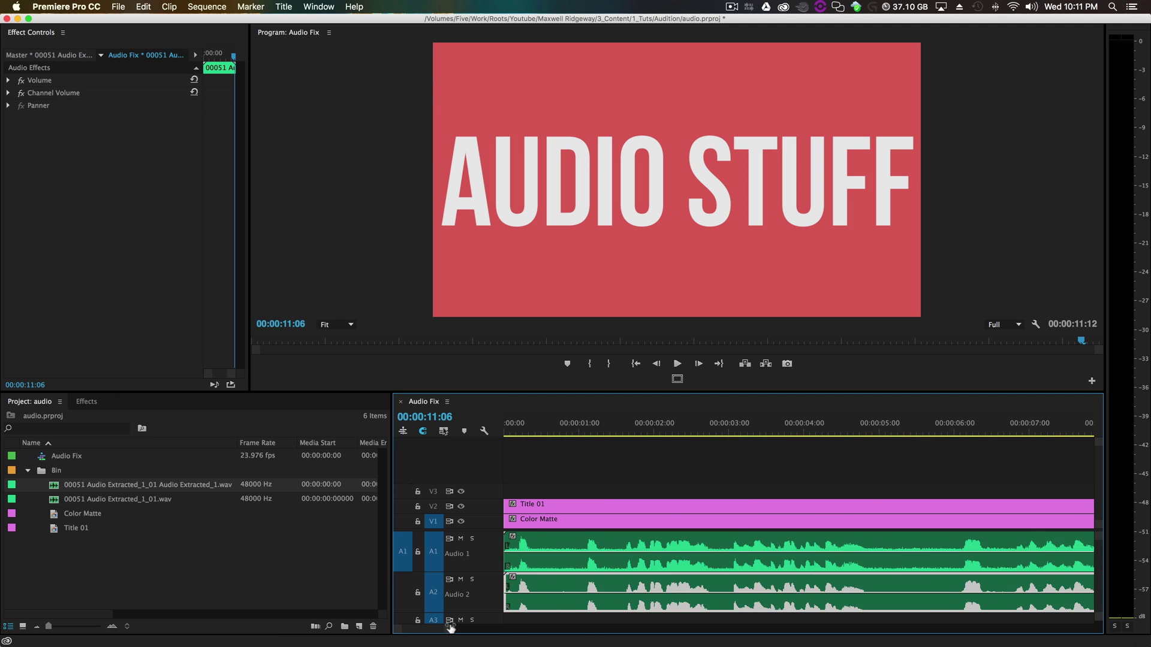
{"action": "key", "text": "minus"}
{"action": "key", "text": "minus"}
{"action": "key", "text": "minus"}
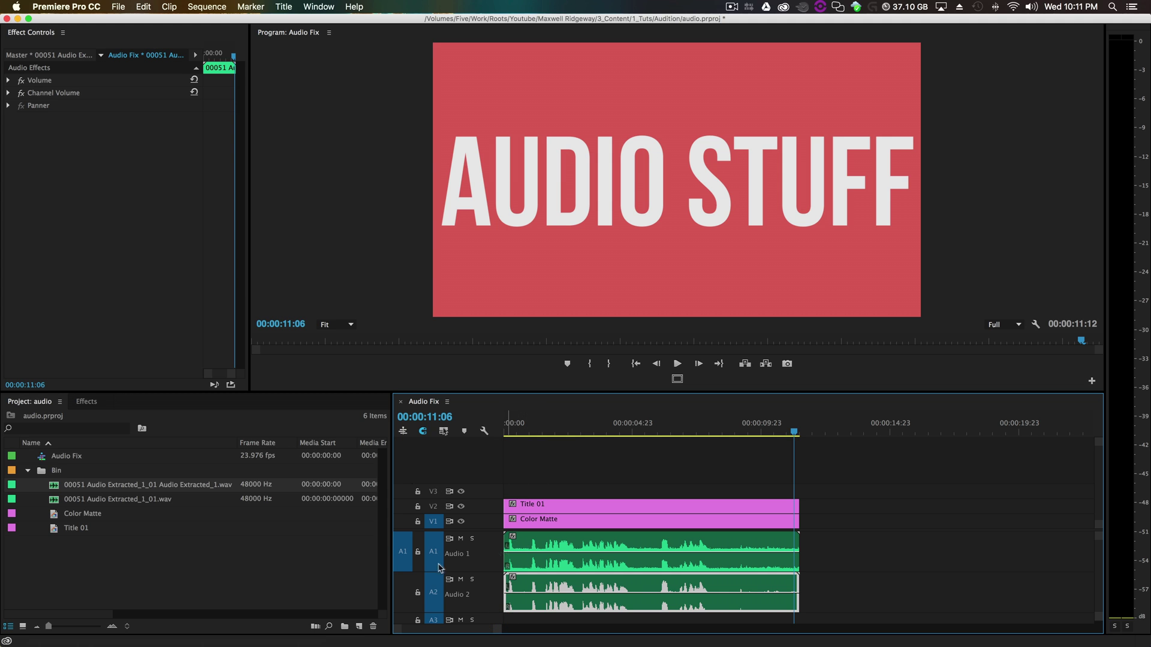
{"action": "key", "text": "space"}
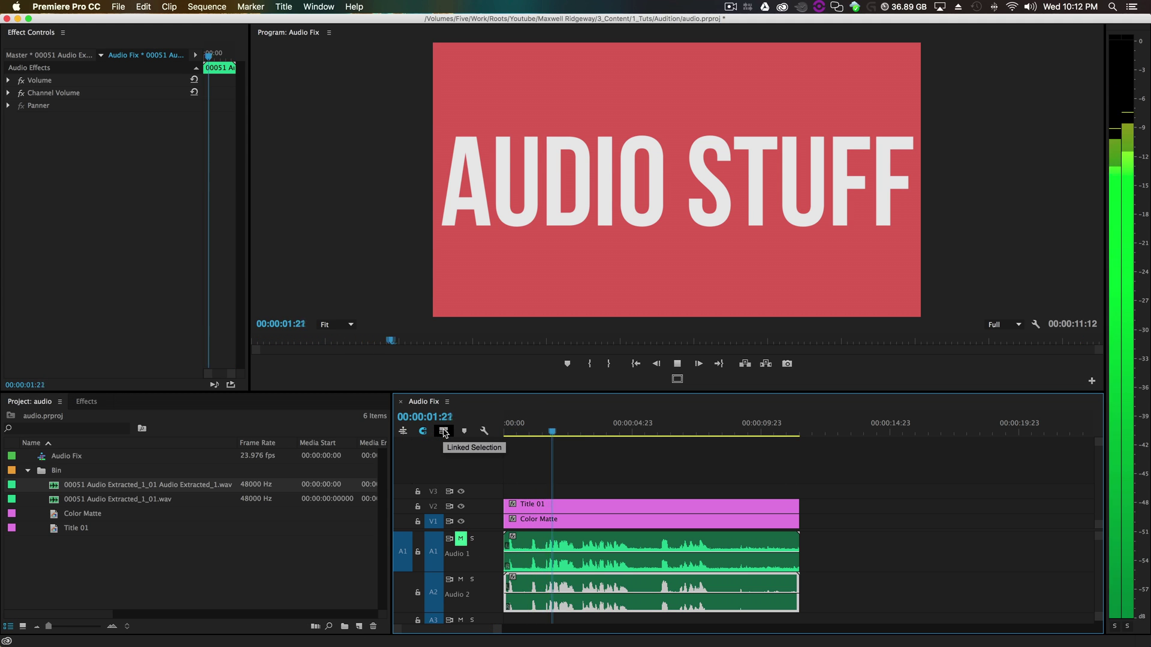
- Unmute Audio 1 and set the Audio 2 clip's volume to about -28 dB
{"action": "left_click", "coordinate": [445, 433]}
{"action": "left_click_drag", "start_coordinate": [547, 553], "coordinate": [551, 564]}
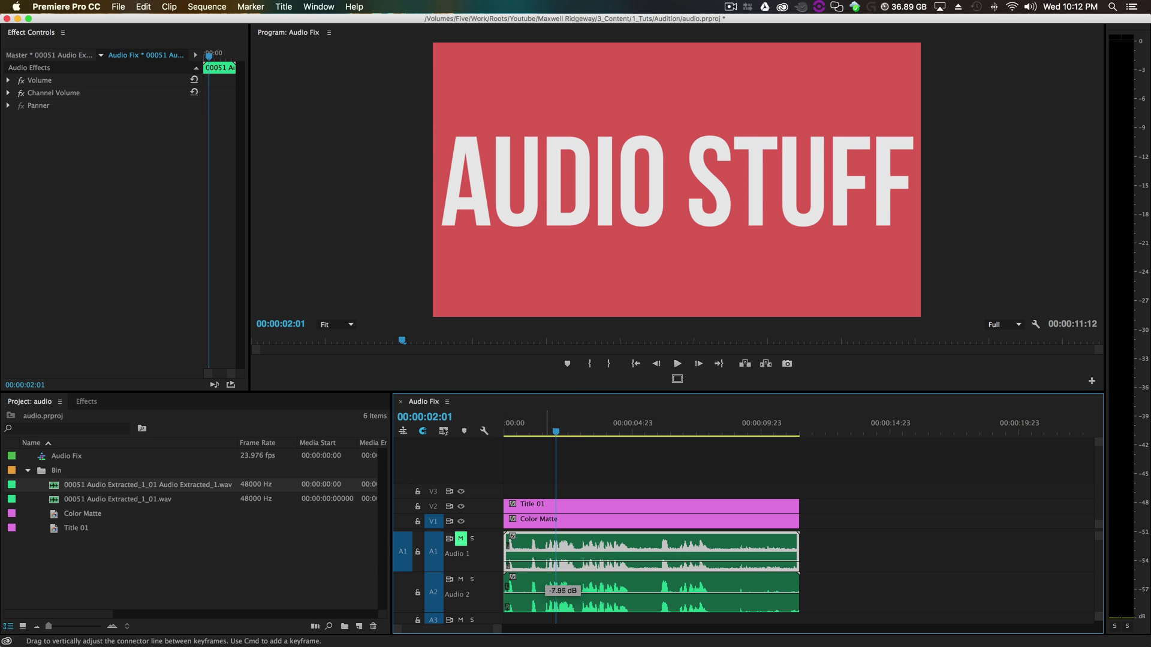
{"action": "left_click", "coordinate": [461, 538]}
{"action": "key", "text": "space"}
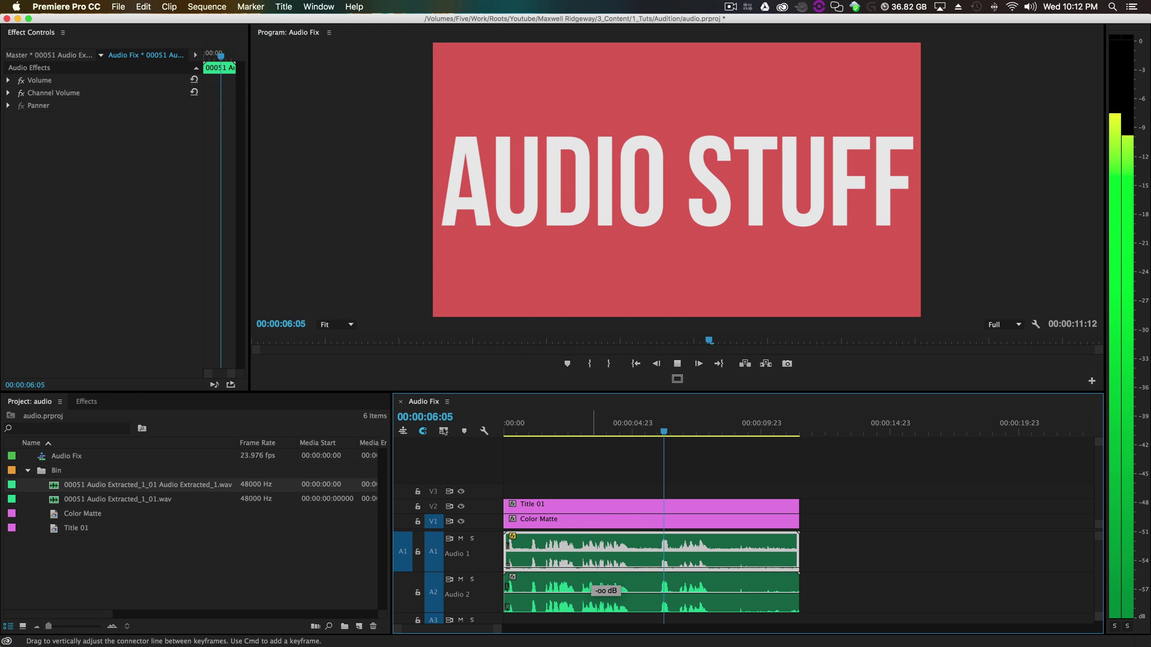
{"action": "left_click_drag", "start_coordinate": [590, 591], "coordinate": [590, 589]}
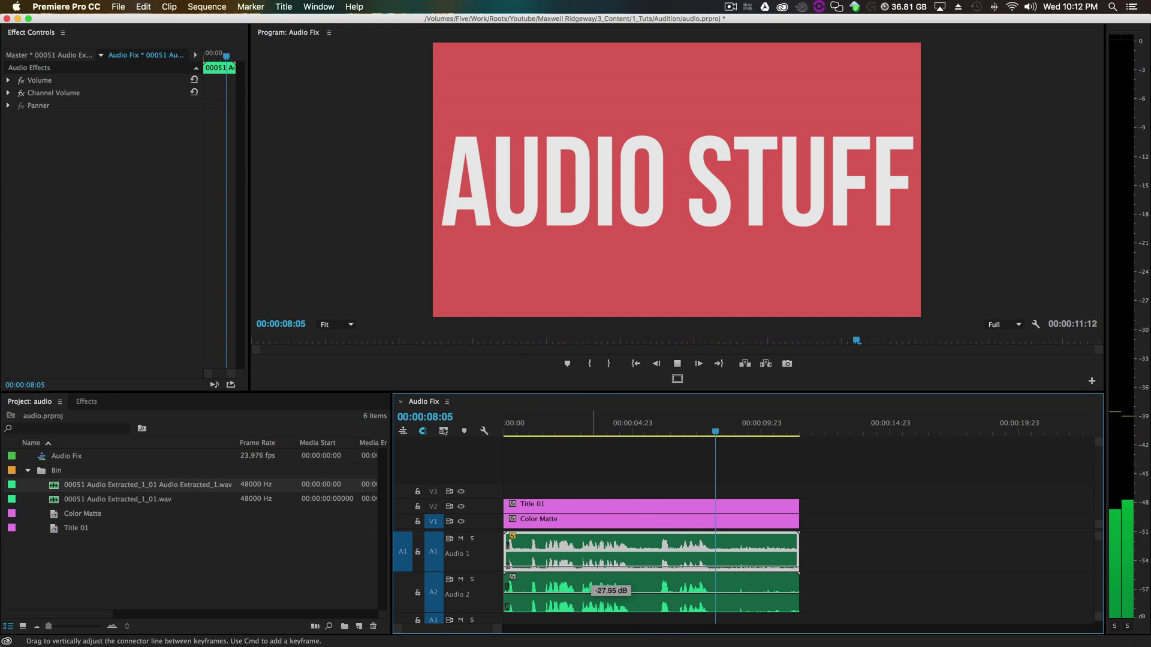
{"action": "key", "text": "space"}
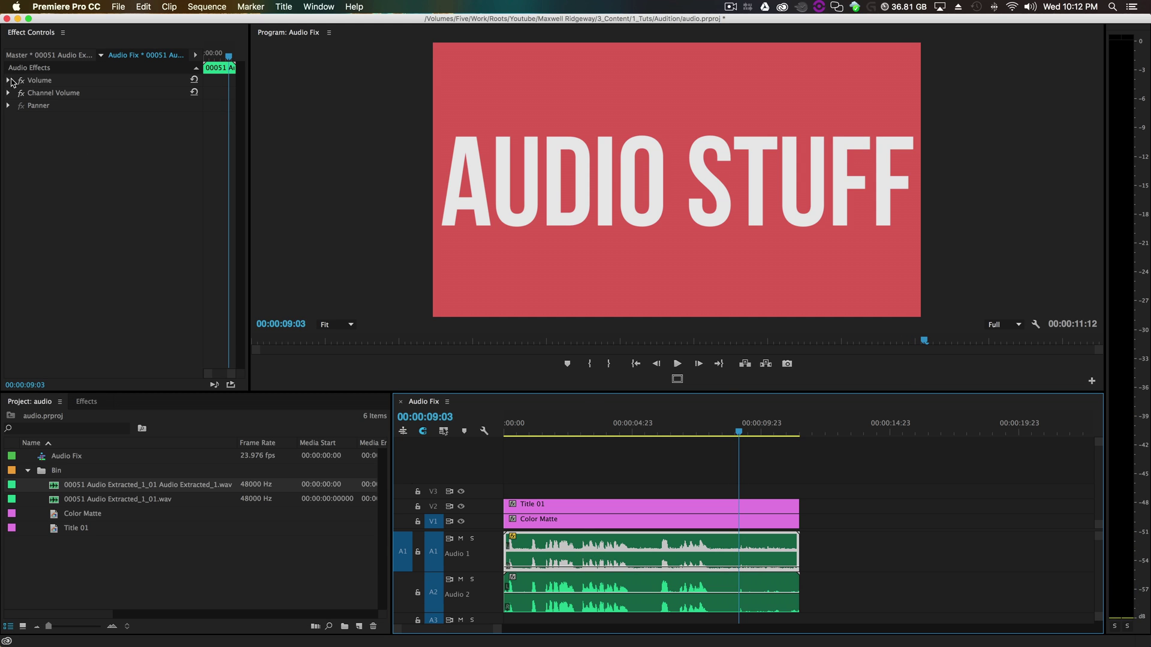
- Set the Audio 1 dialogue clip's Volume Level to -35 dB in Effect Controls
{"action": "left_click", "coordinate": [8, 81]}
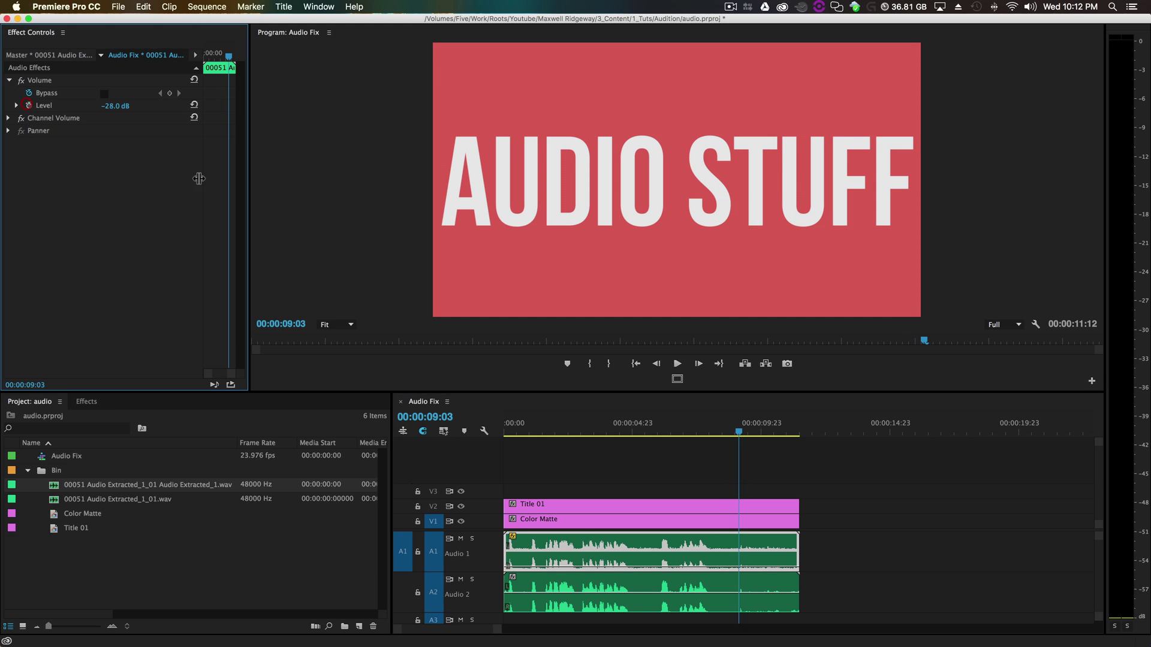
{"action": "left_click", "coordinate": [117, 105]}
{"action": "type", "text": "-35"}
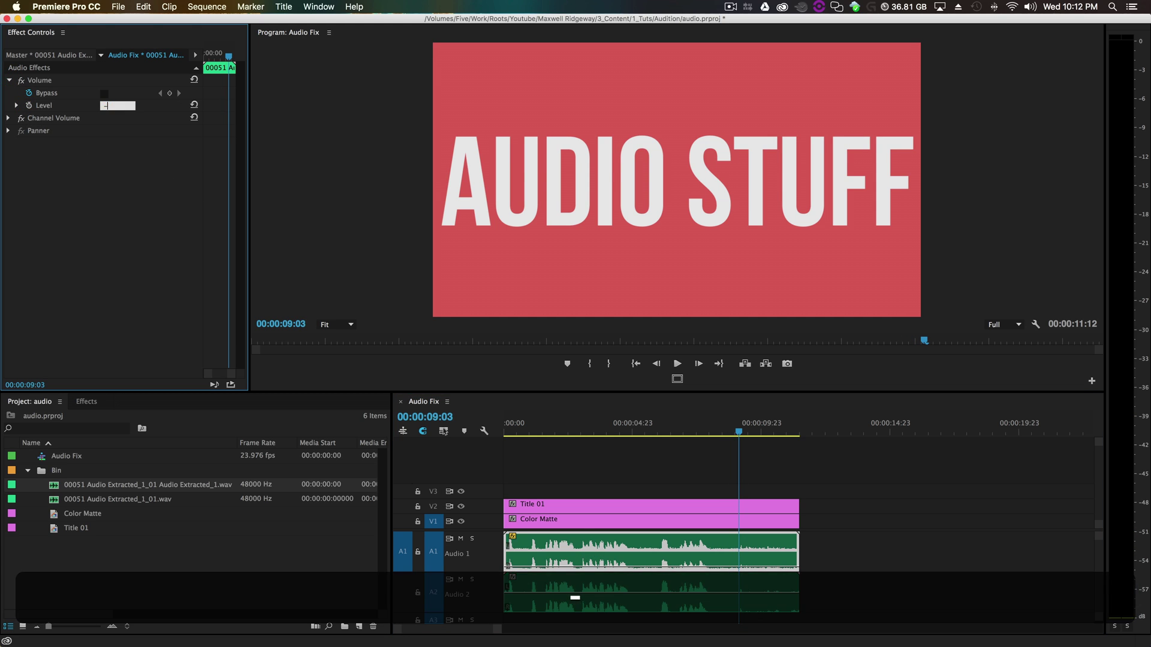
{"action": "left_click", "coordinate": [122, 202]}
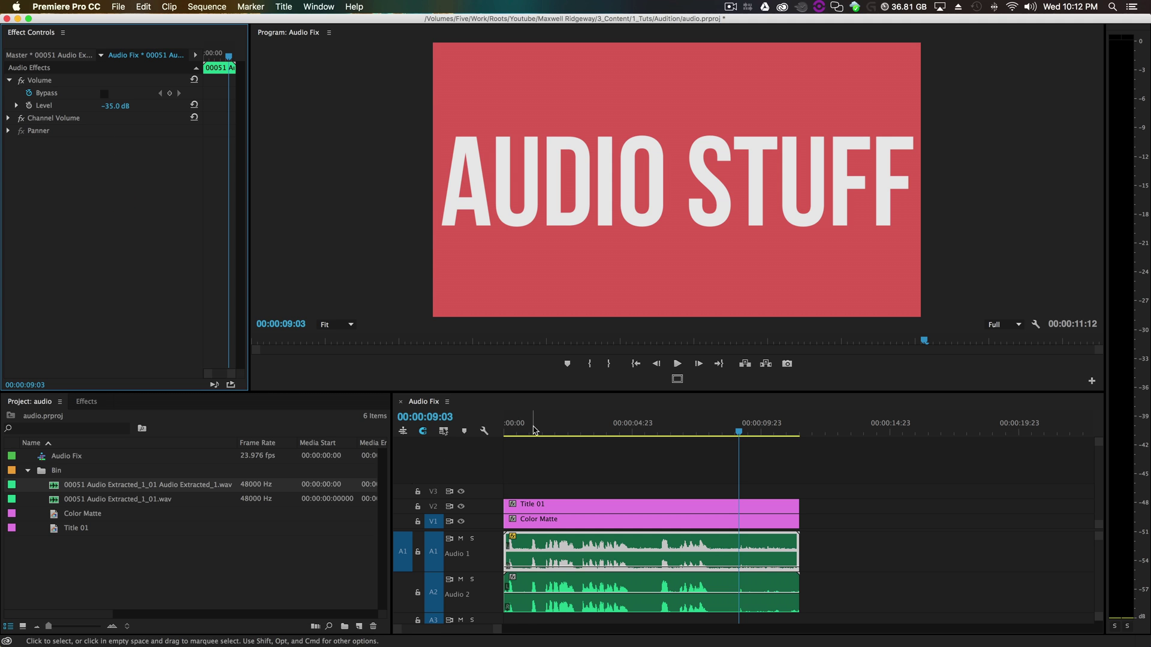
- Play the sequence from the start to check the mix, then stop playback
{"action": "left_click", "coordinate": [445, 434]}
{"action": "key", "text": "Home"}
{"action": "key", "text": "space"}
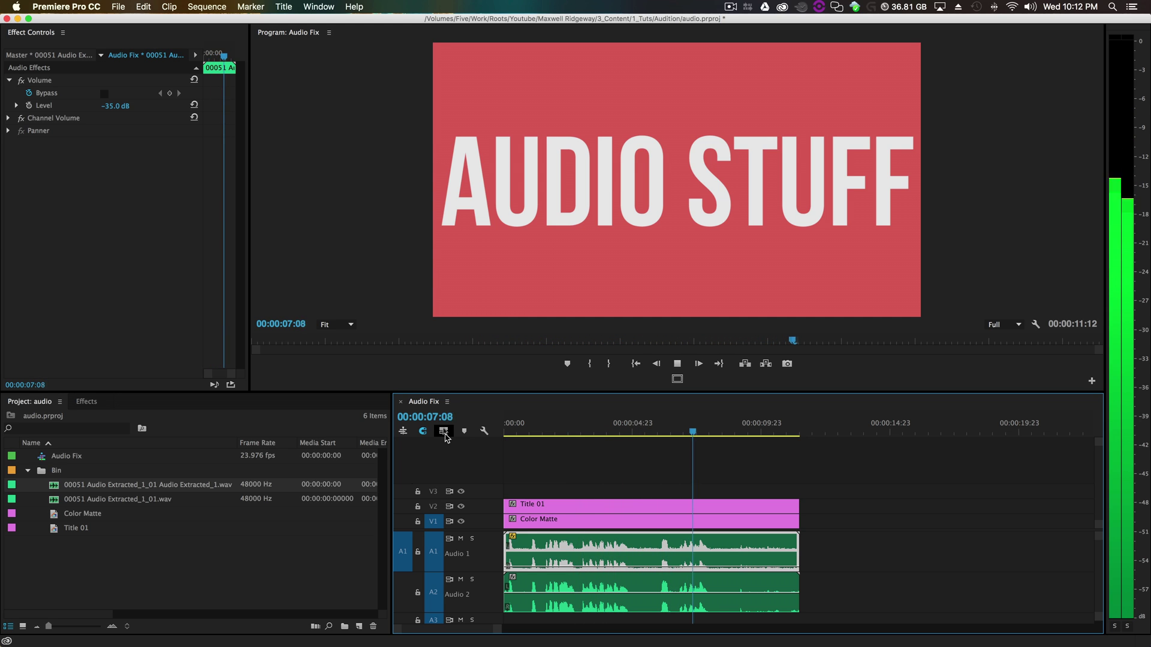
{"action": "key", "text": "space"}
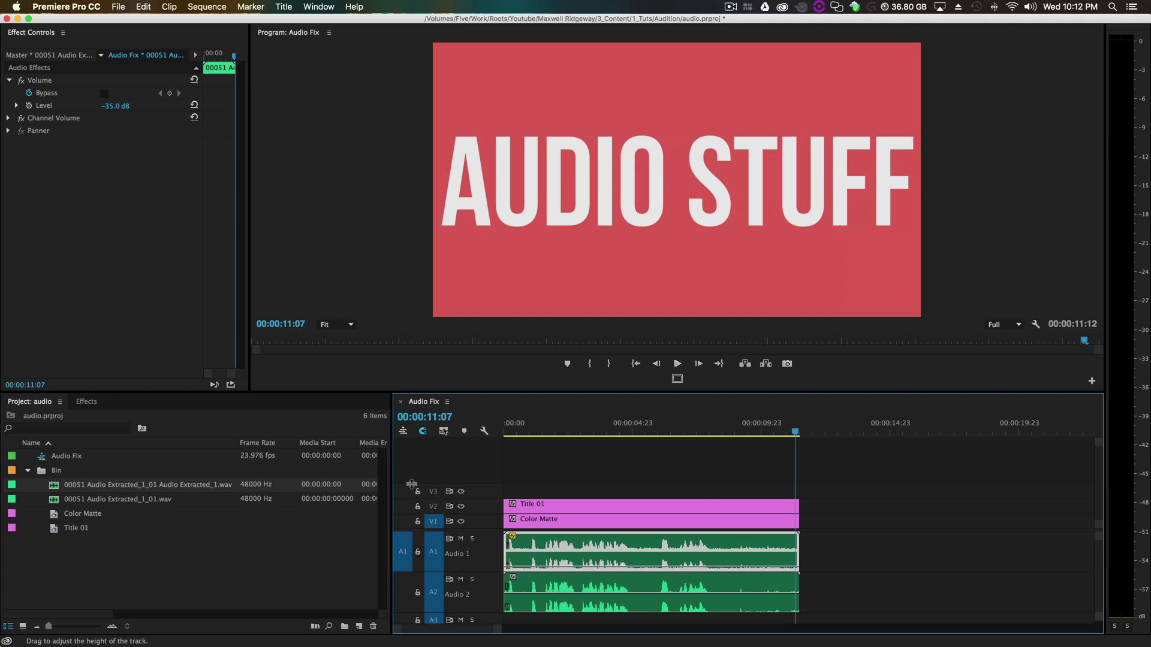
{"action": "key", "text": "Home"}
{"action": "key", "text": "space"}
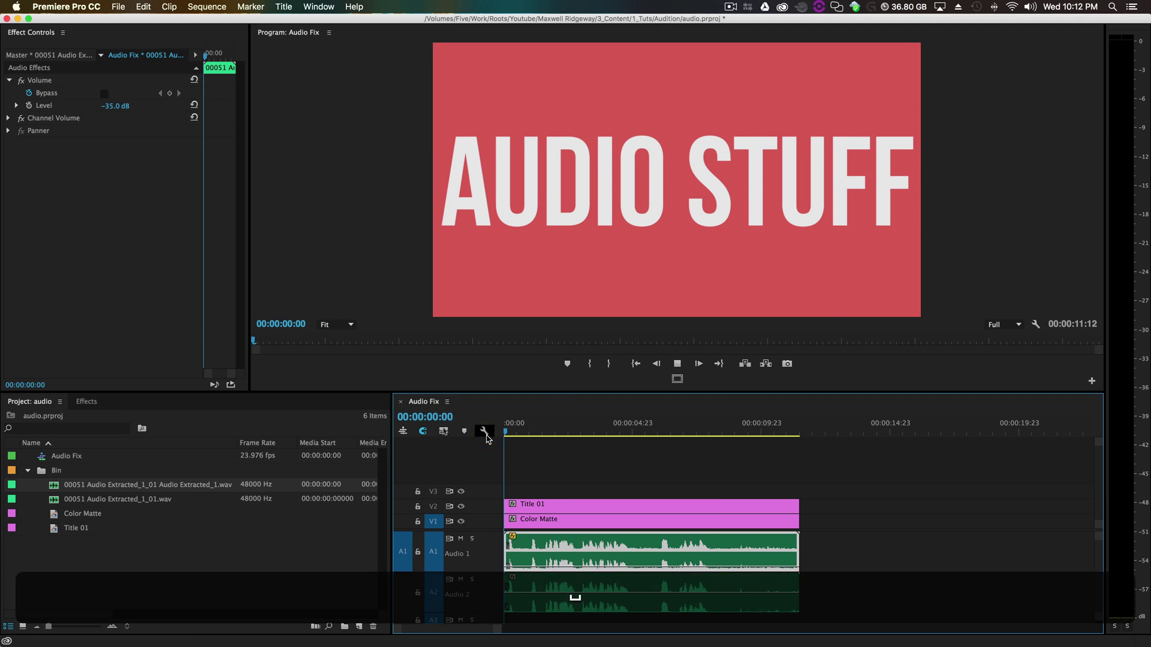
{"action": "key", "text": "space"}
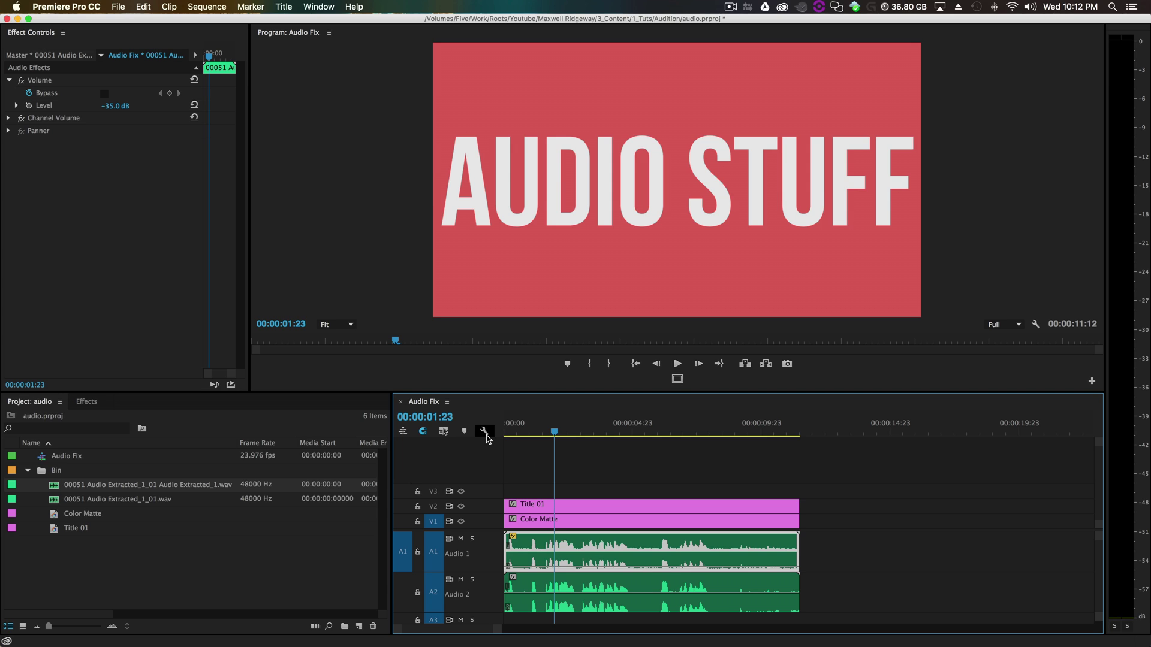
{"action": "left_click", "coordinate": [530, 432]}
{"action": "key", "text": "space"}
{"action": "key", "text": "space"}
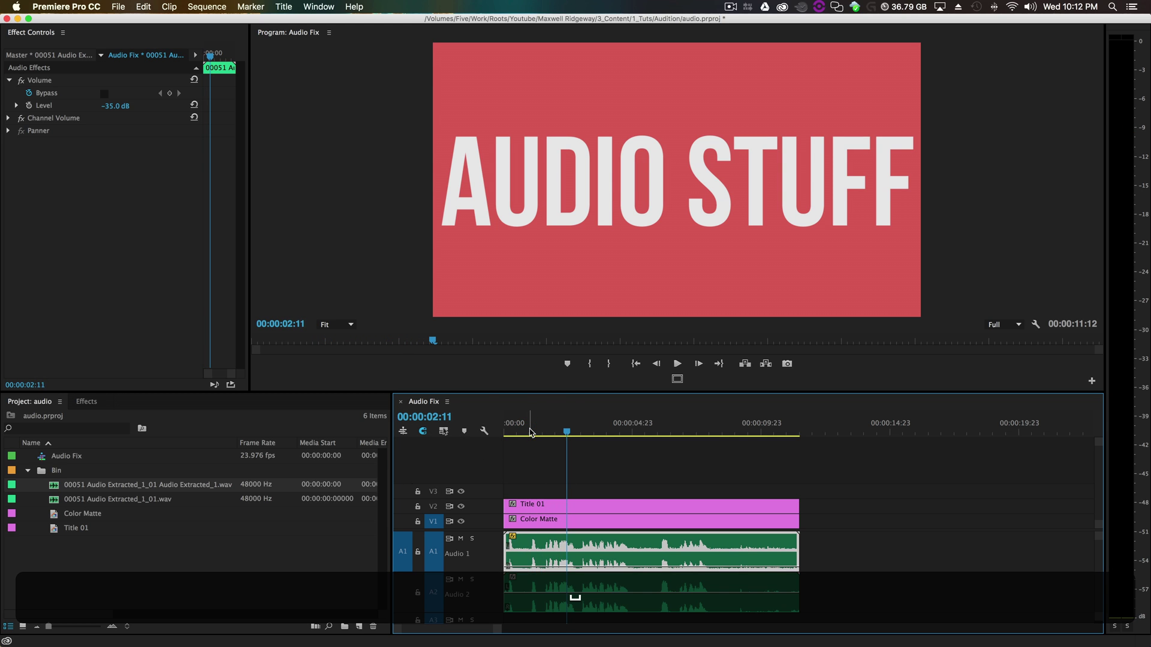